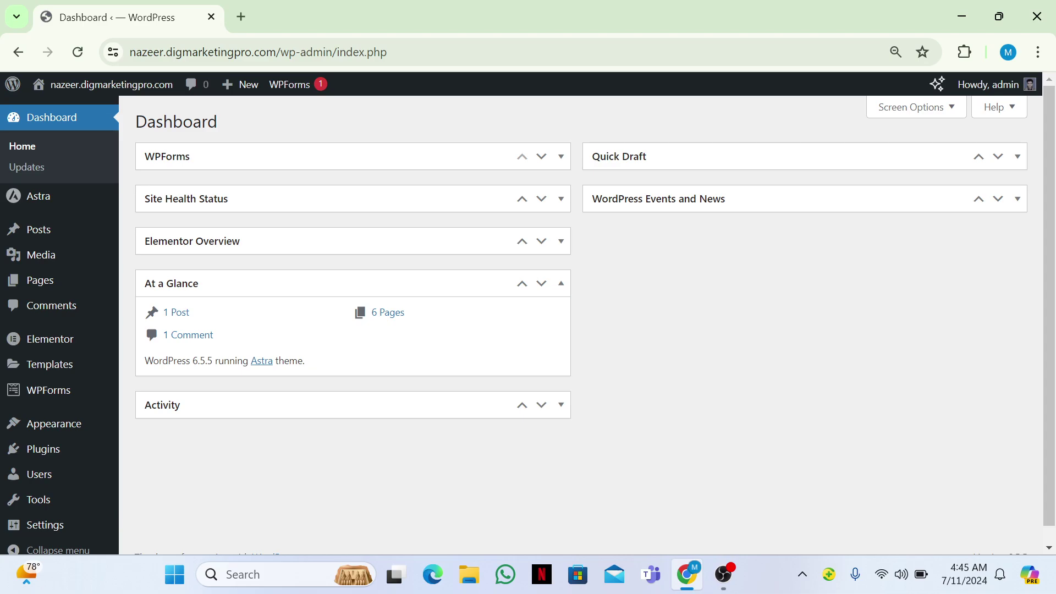
Open the live site's front page in a new browser tab and switch to it
mouse_move(110, 85)
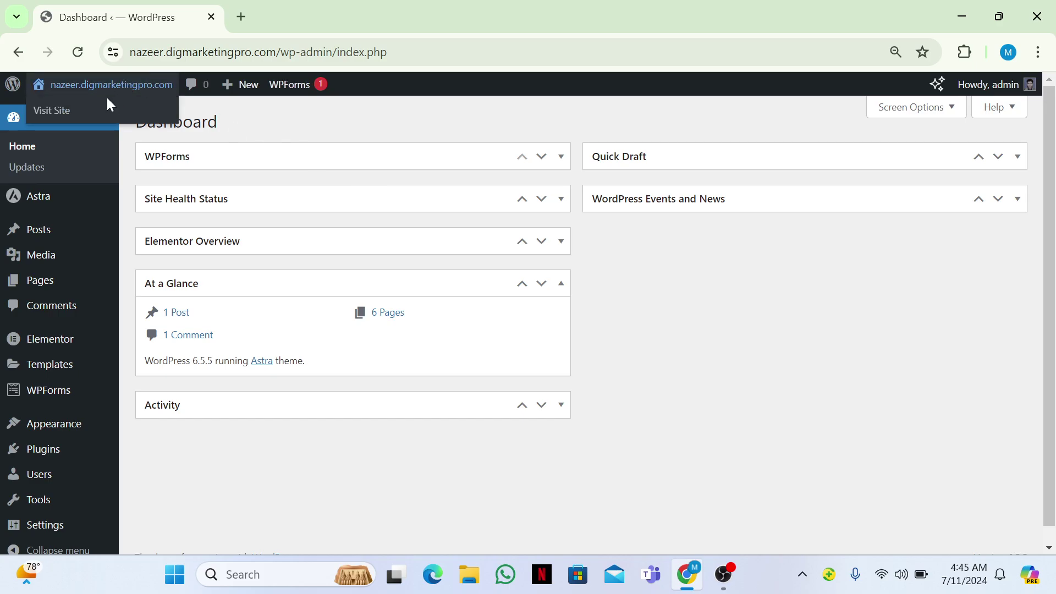
right_click(88, 110)
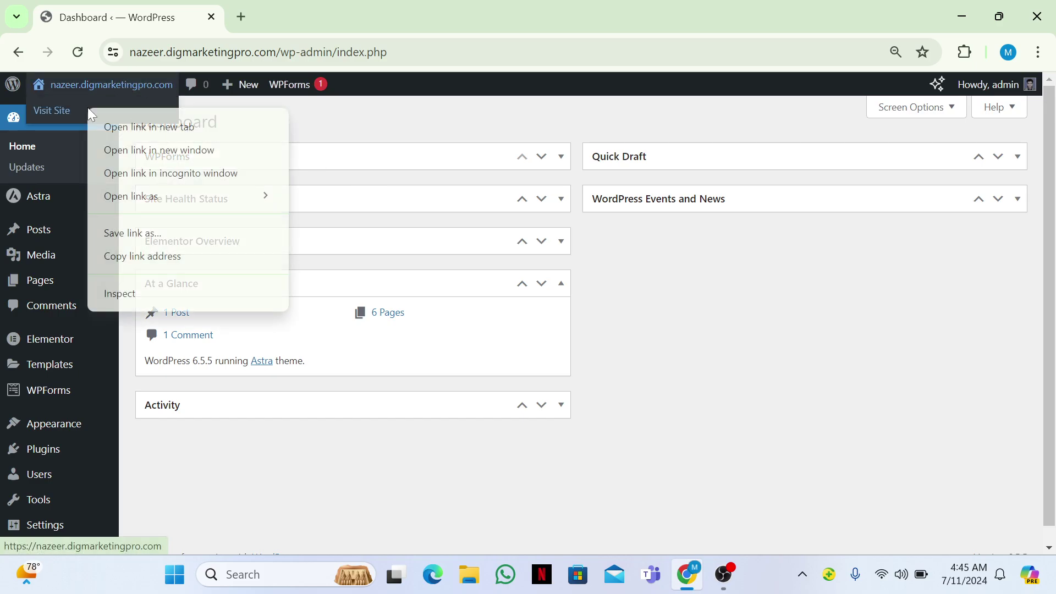
left_click(119, 132)
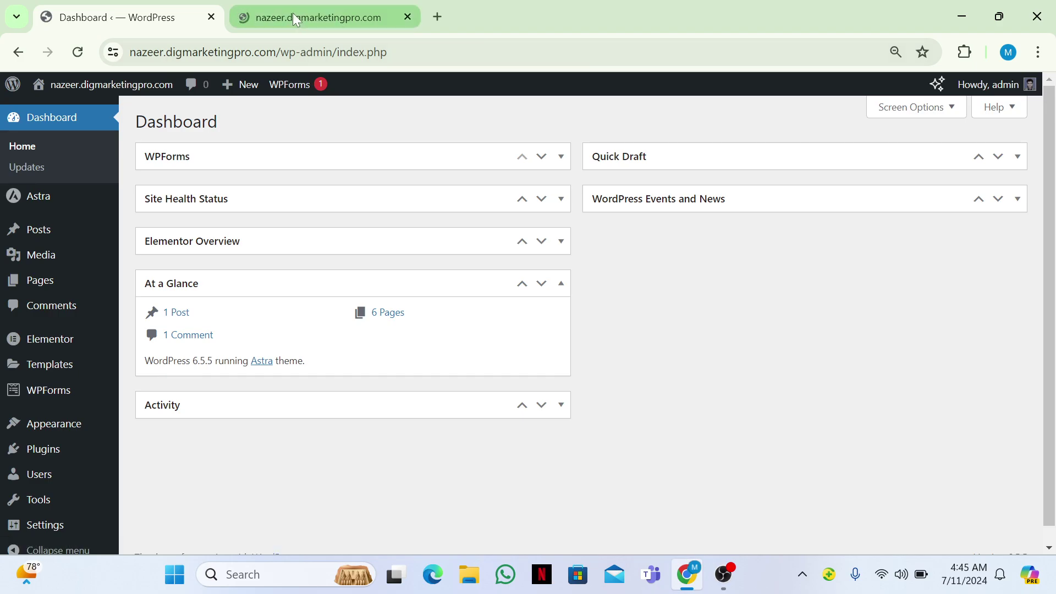
left_click(294, 14)
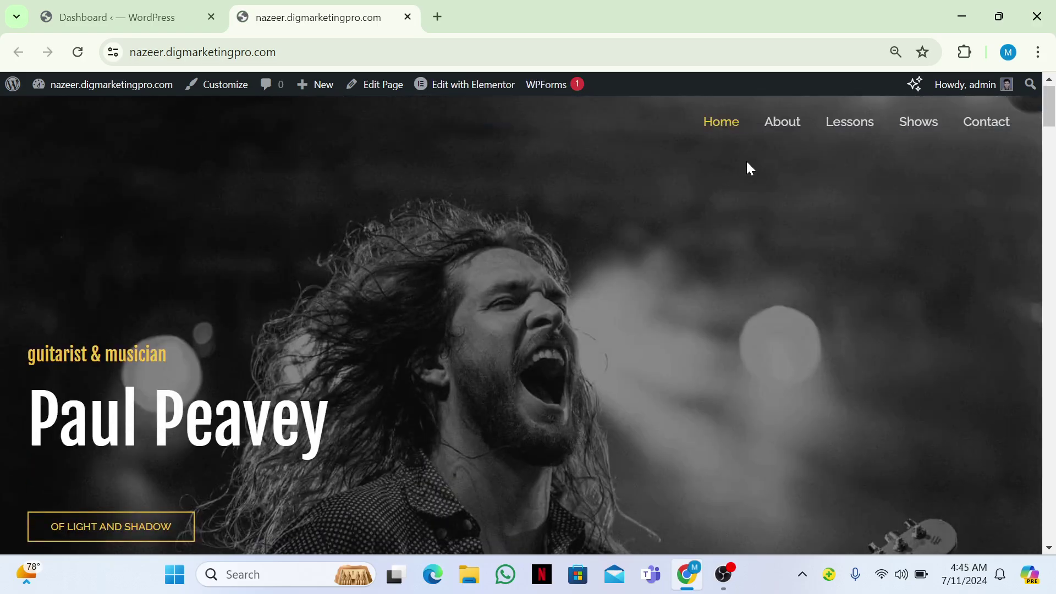
left_click(778, 123)
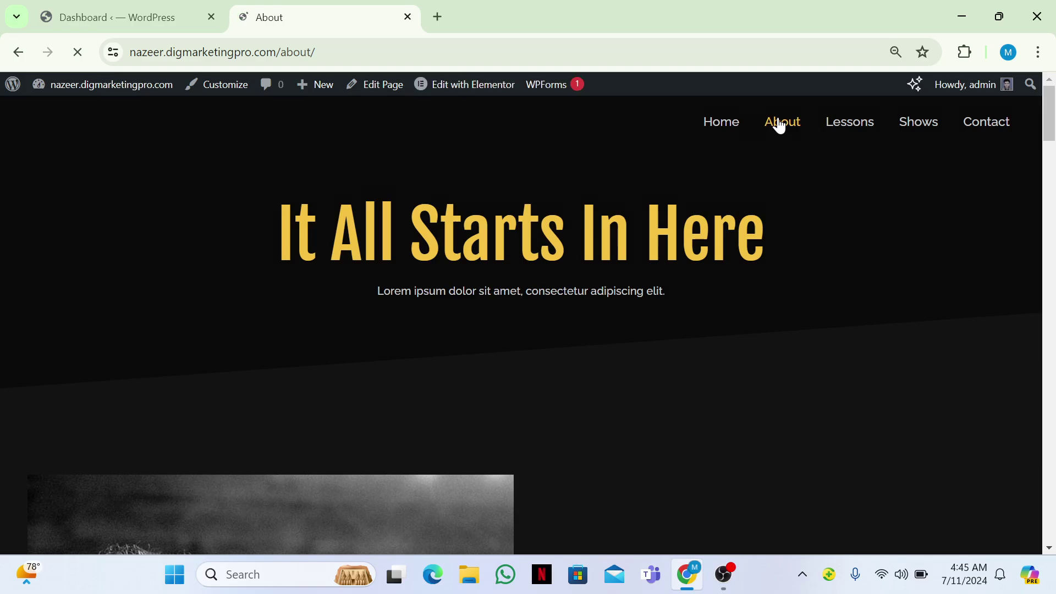
left_click(833, 129)
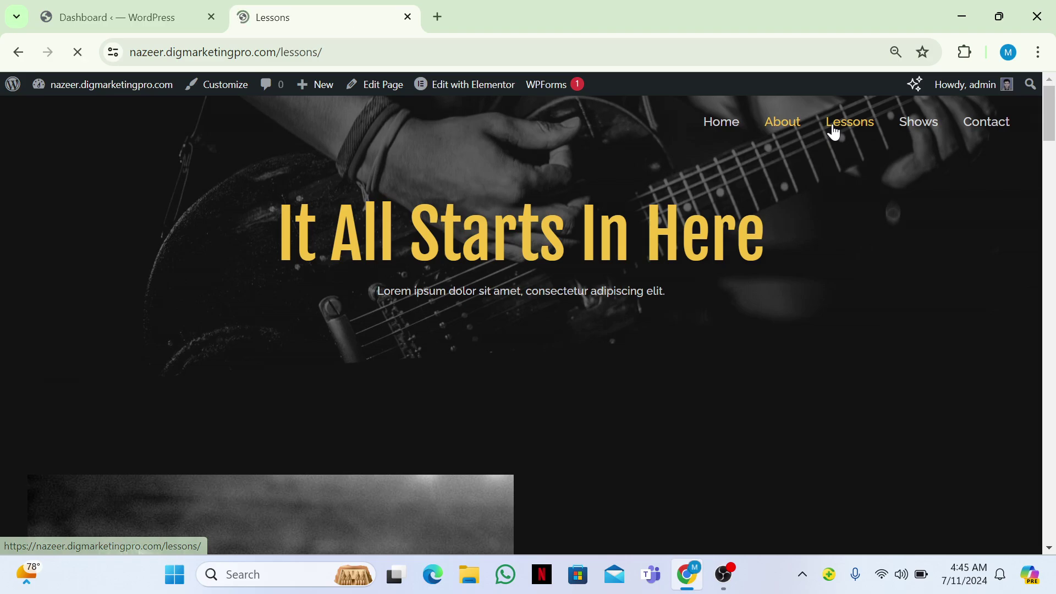
scroll(754, 177, "down", 10)
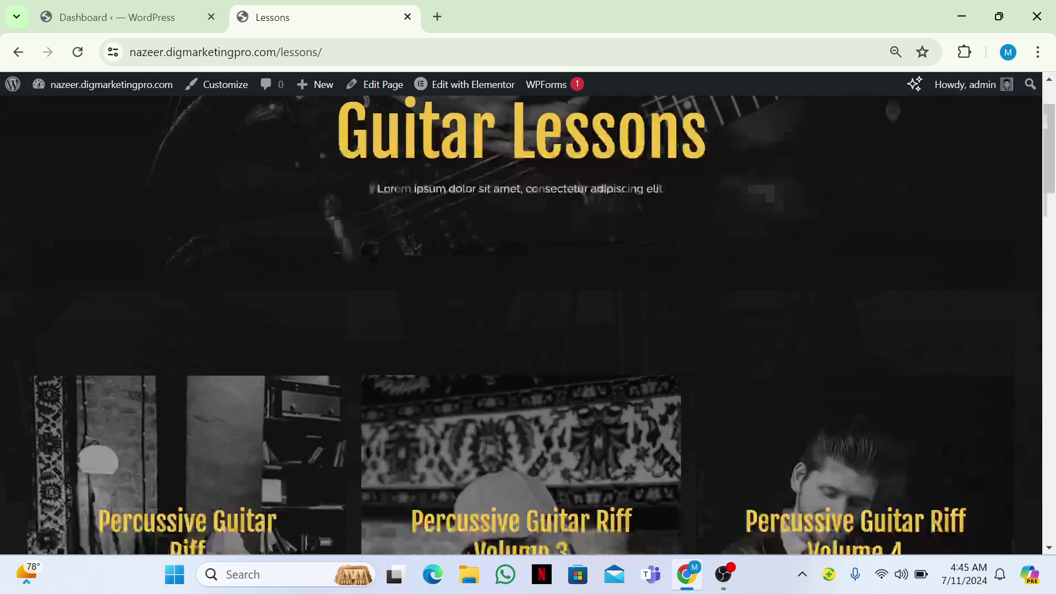
scroll(521, 324, "up", 4)
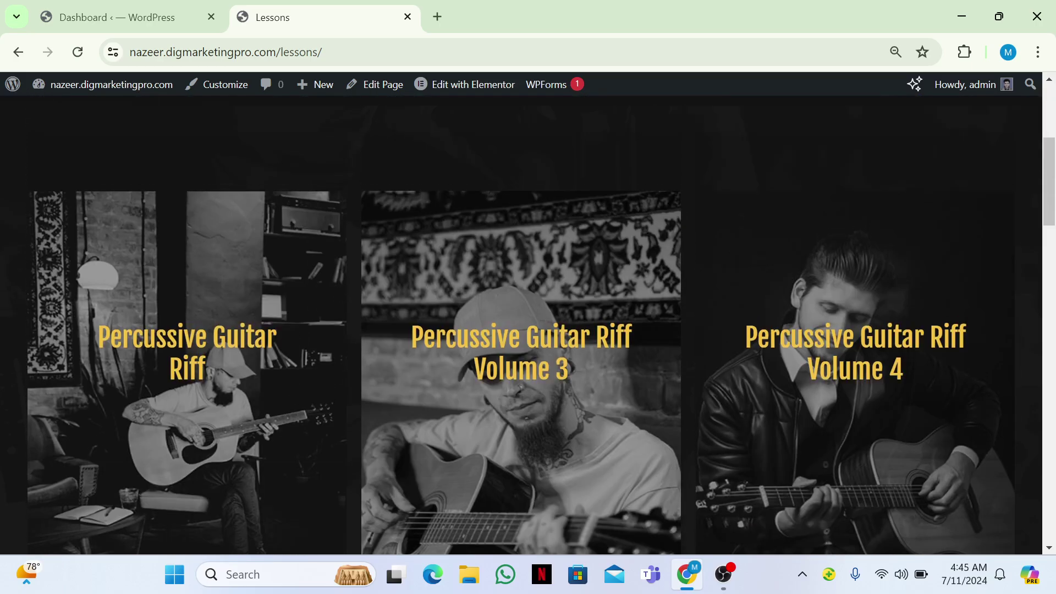
scroll(521, 325, "up", 5)
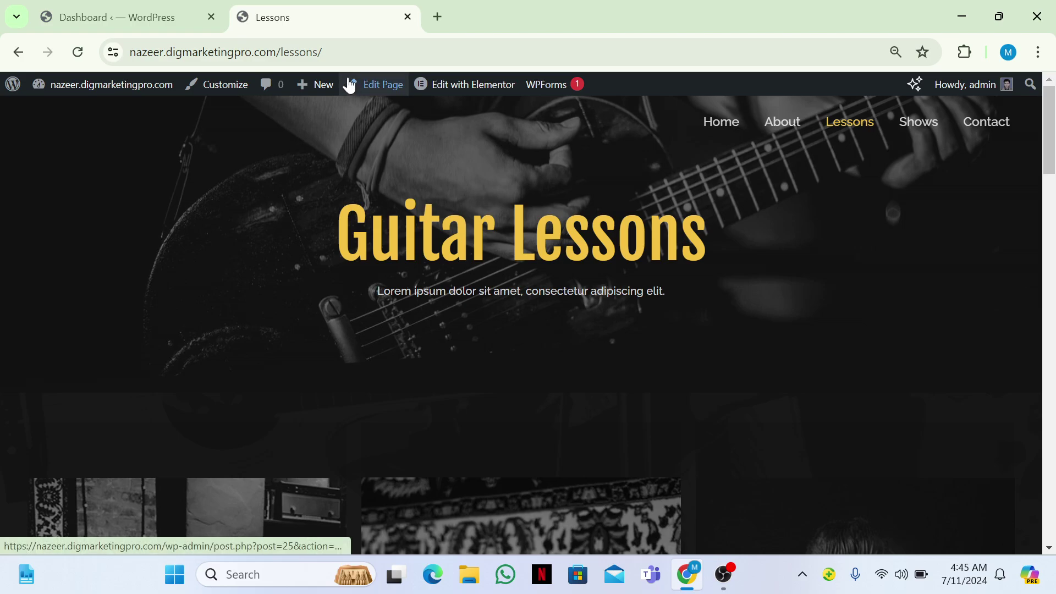
left_click(707, 124)
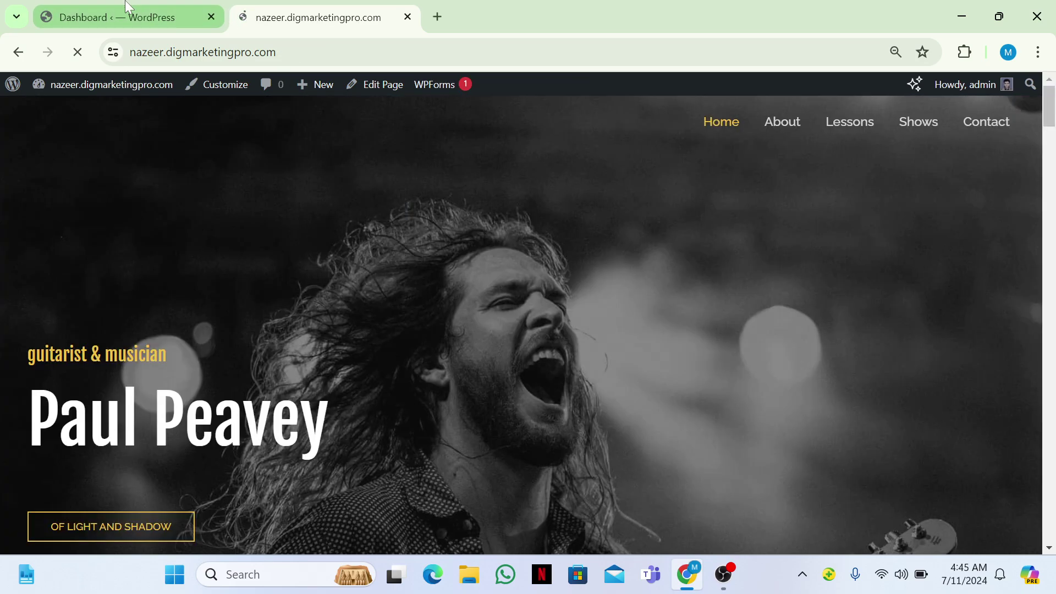
left_click(129, 6)
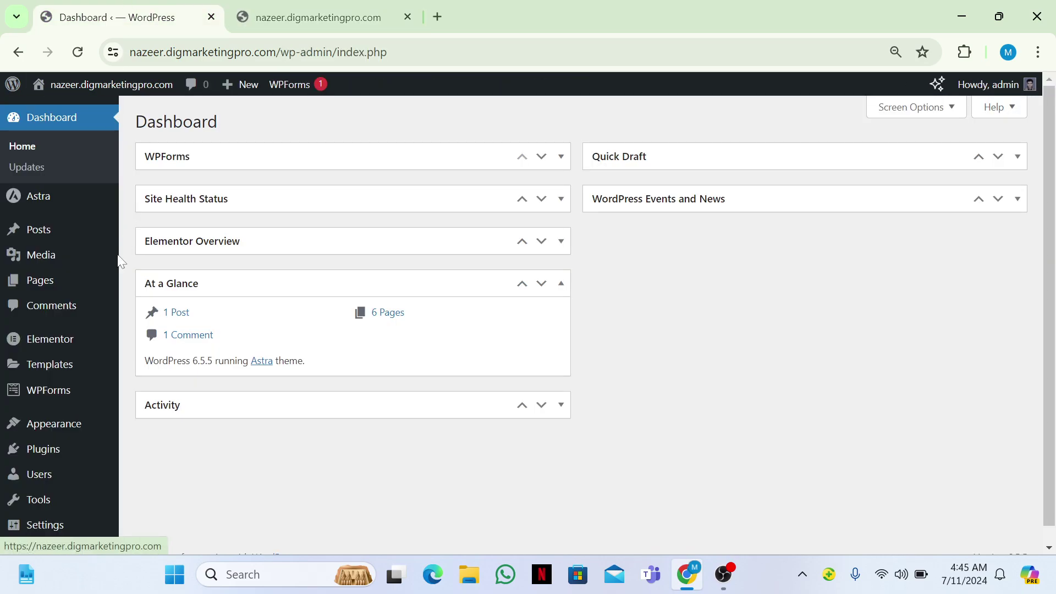
Open Appearance > Menus and review the Main menu's Home, About, Lessons, Shows and Contact items
mouse_move(63, 428)
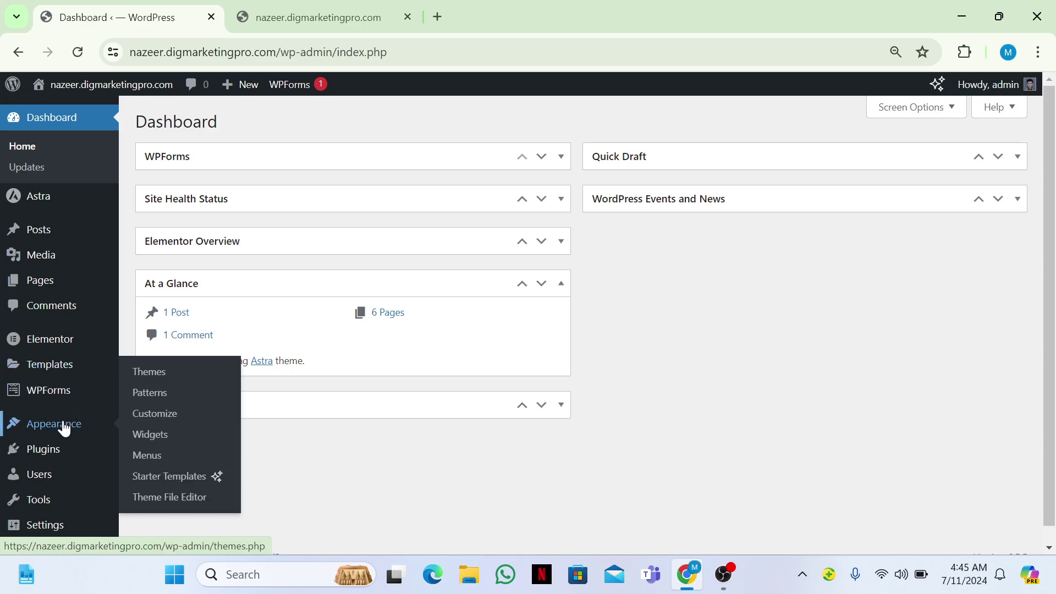
left_click(144, 458)
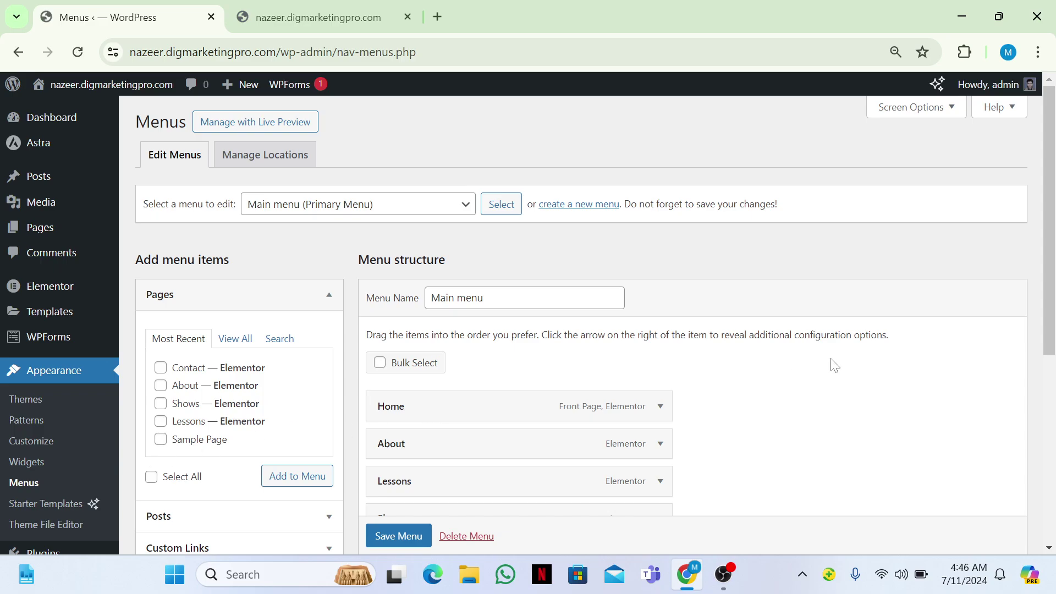
scroll(528, 324, "down", 3)
scroll(528, 324, "up", 1)
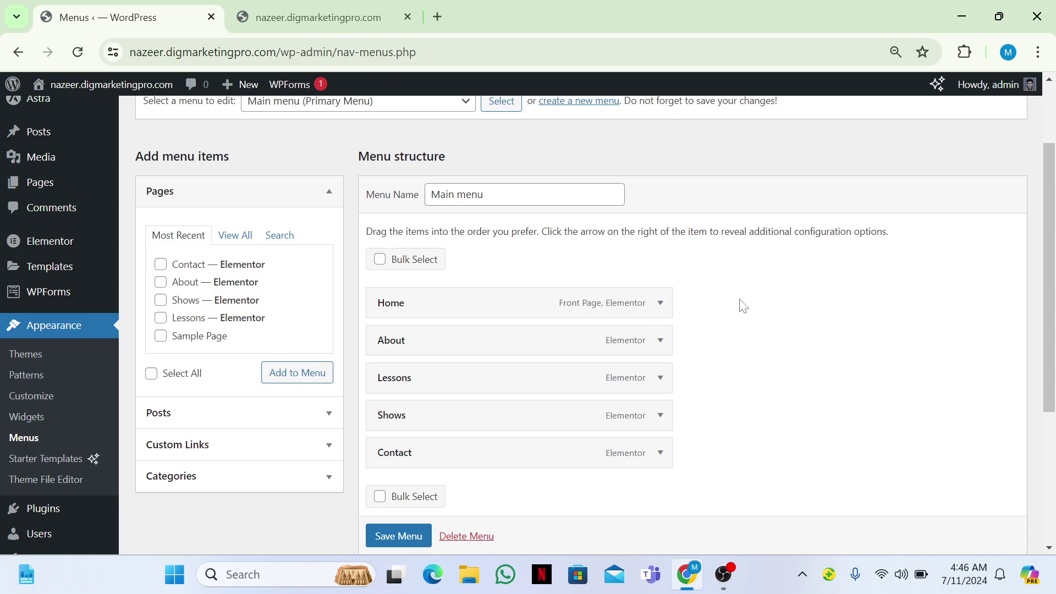
scroll(743, 306, "up", 2)
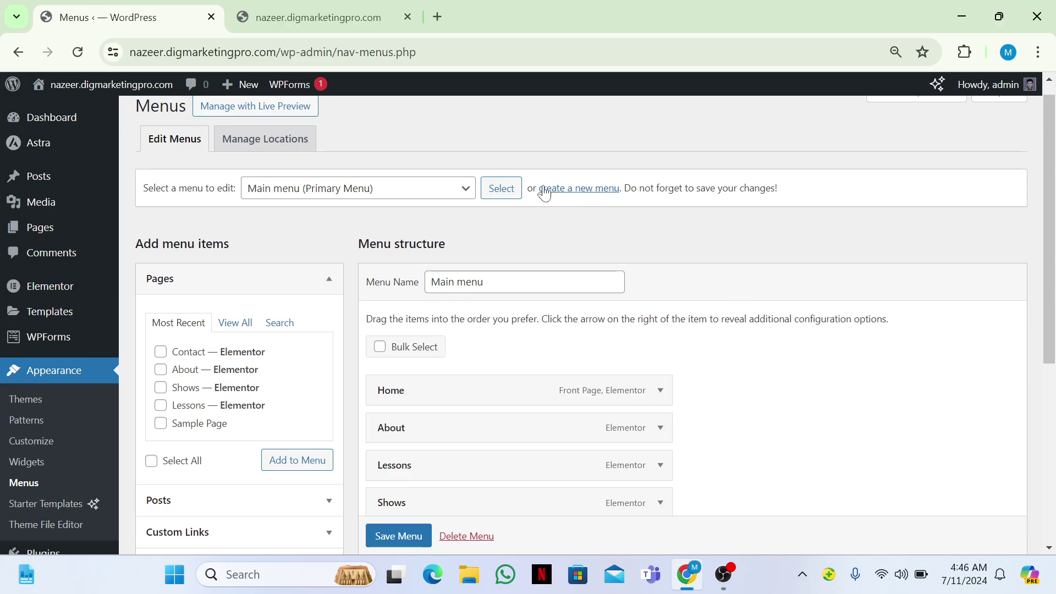
left_click(563, 196)
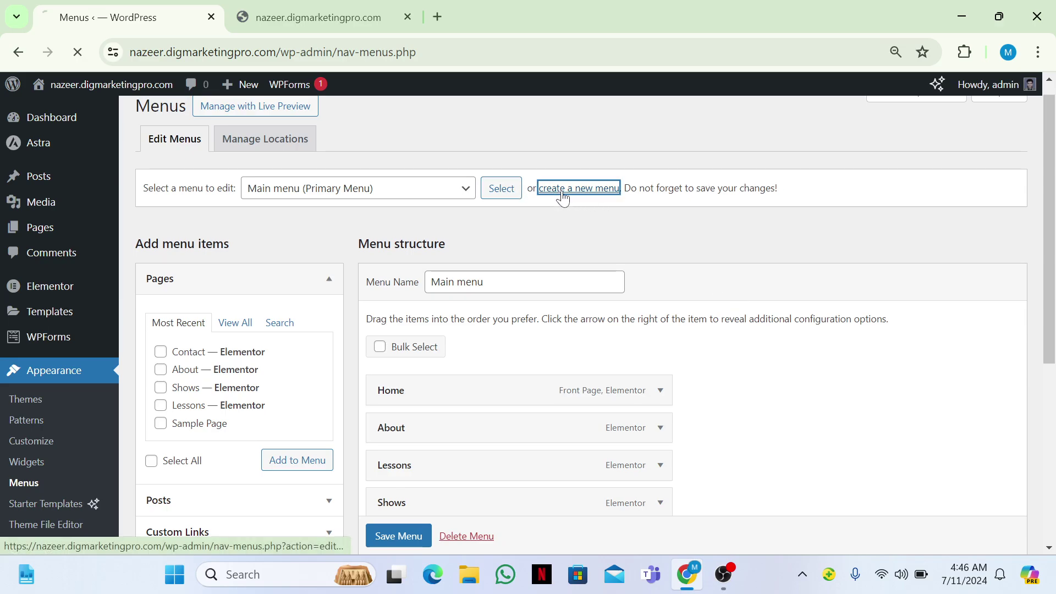
Create a menu named 'One Page Scroll Menu' assigned to the Primary Menu location
left_click(432, 297)
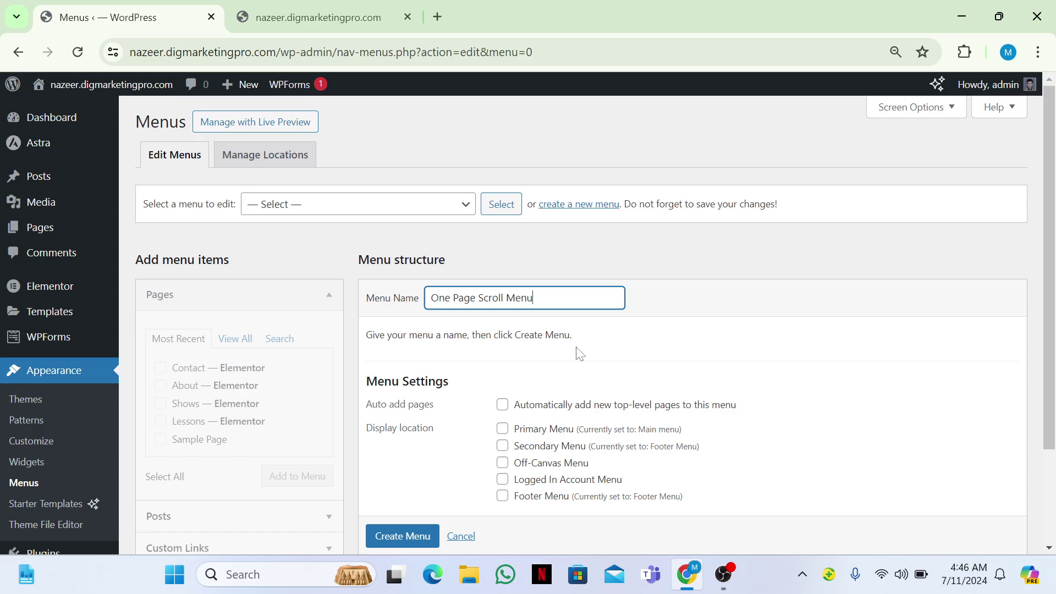
left_click(503, 430)
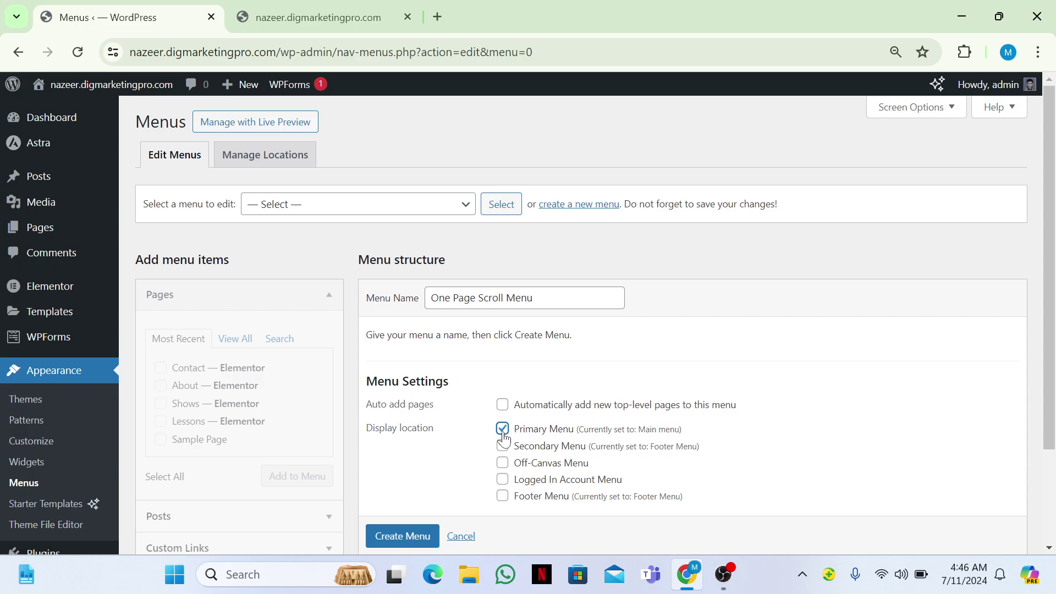
scroll(504, 437, "down", 2)
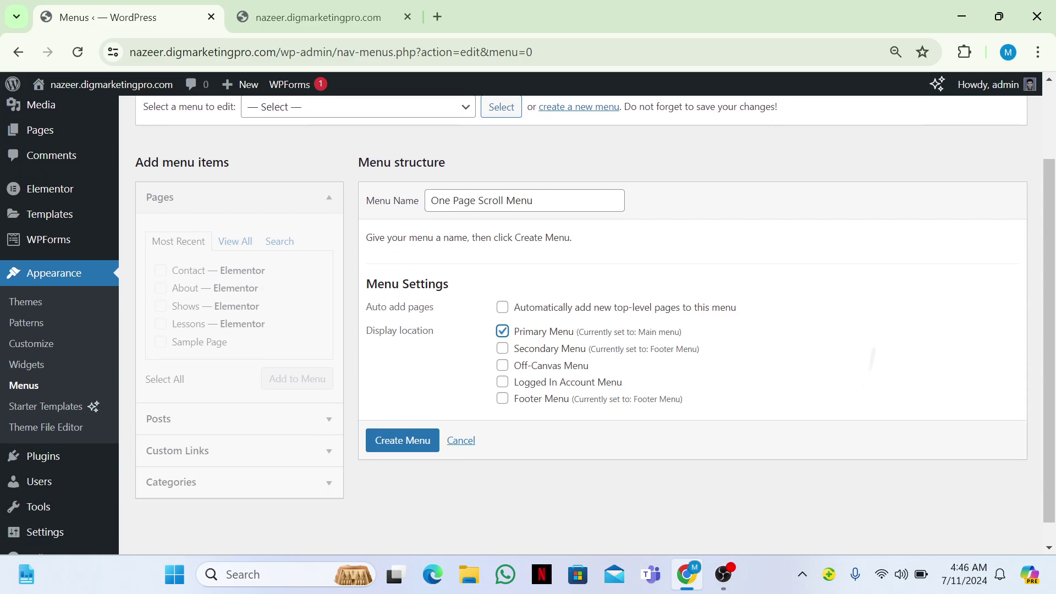
left_click(333, 6)
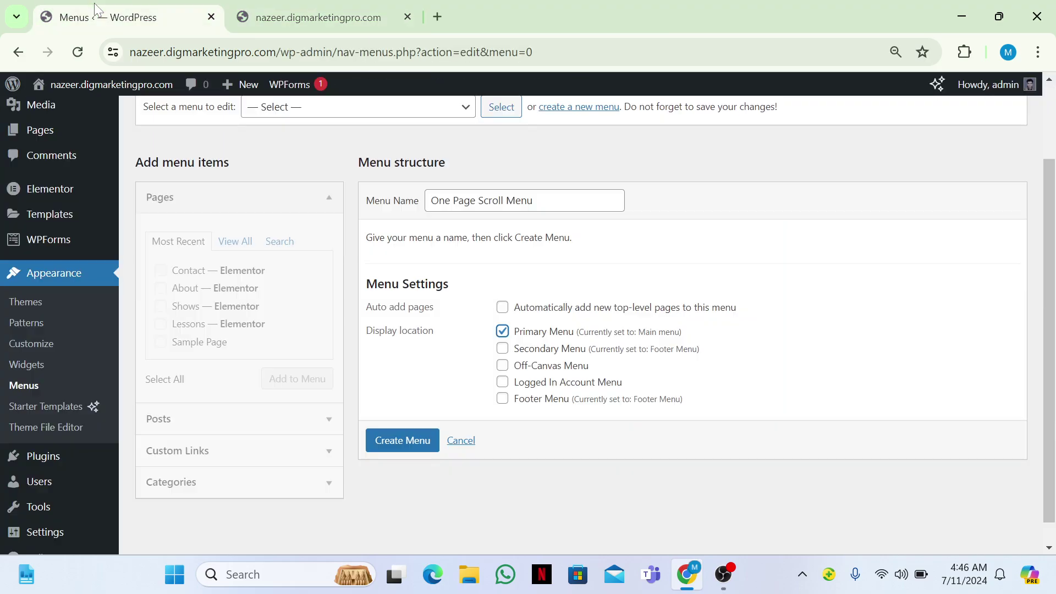
left_click(59, 17)
left_click(403, 442)
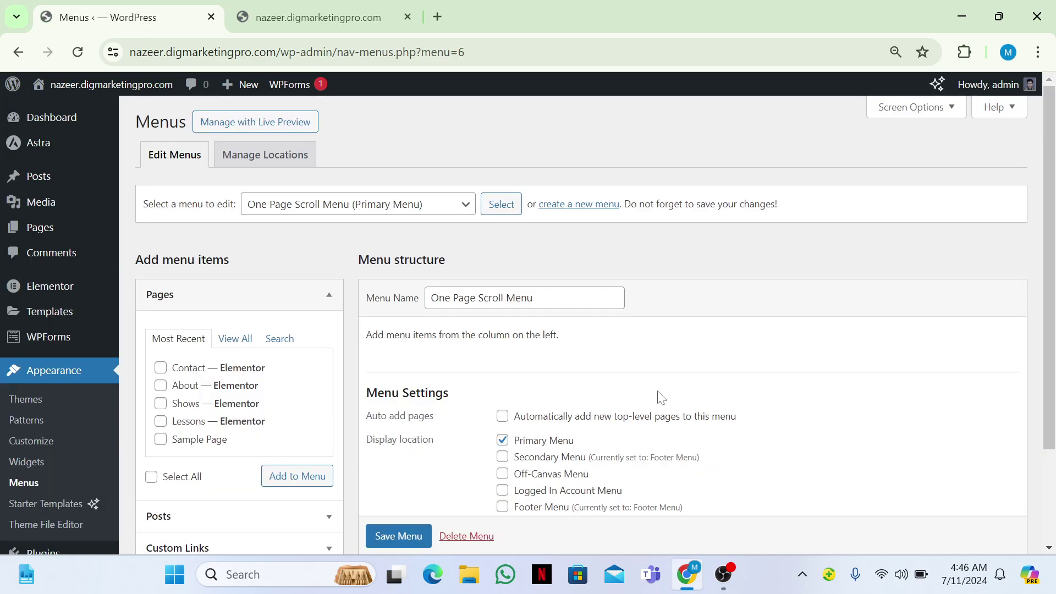
scroll(662, 400, "down", 2)
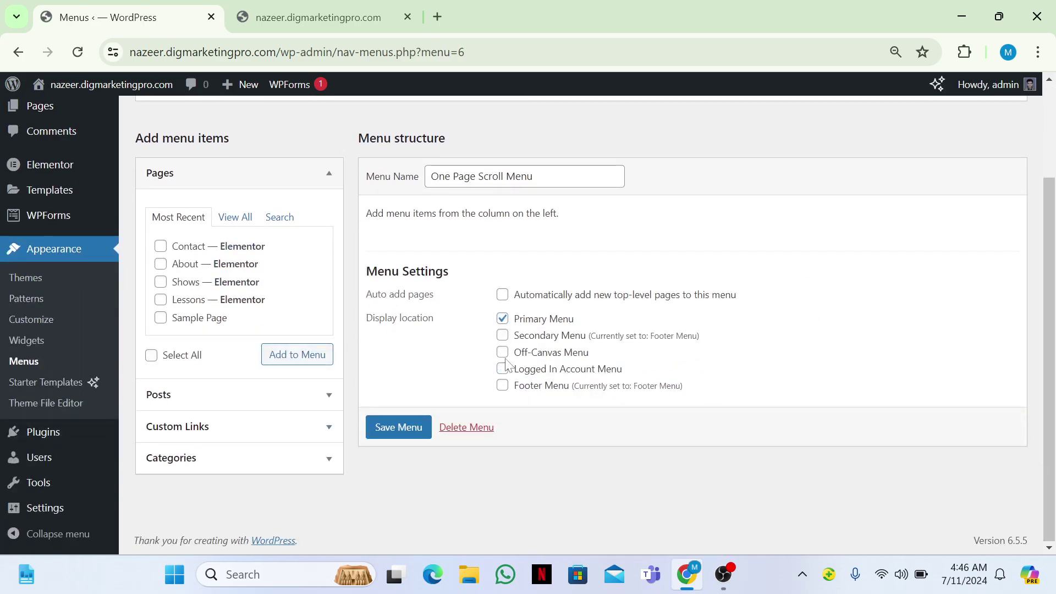
Add a 'Home' custom link with URL # to the menu
left_click(273, 419)
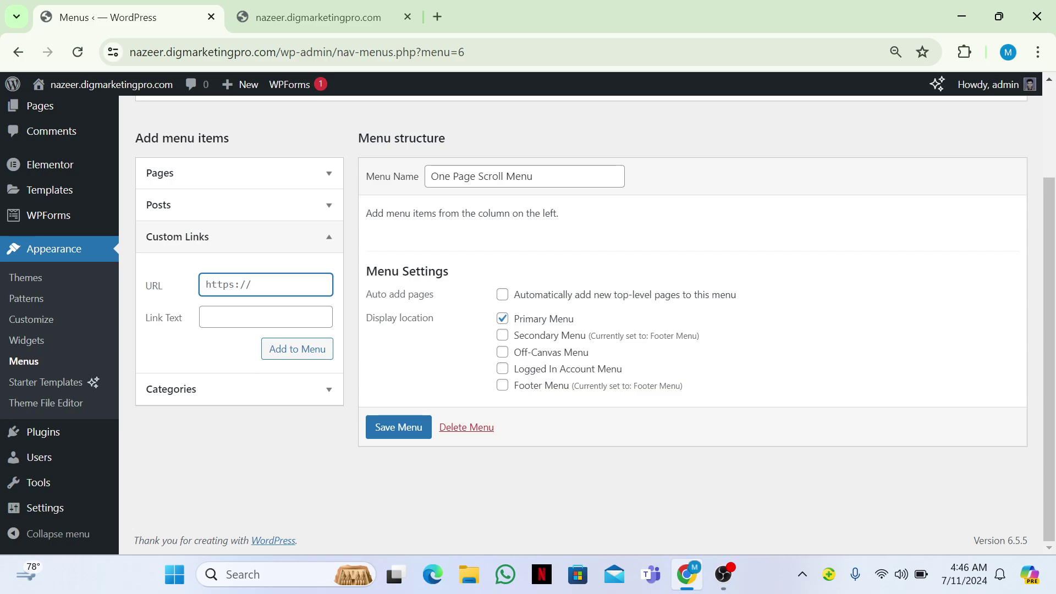
left_click(207, 316)
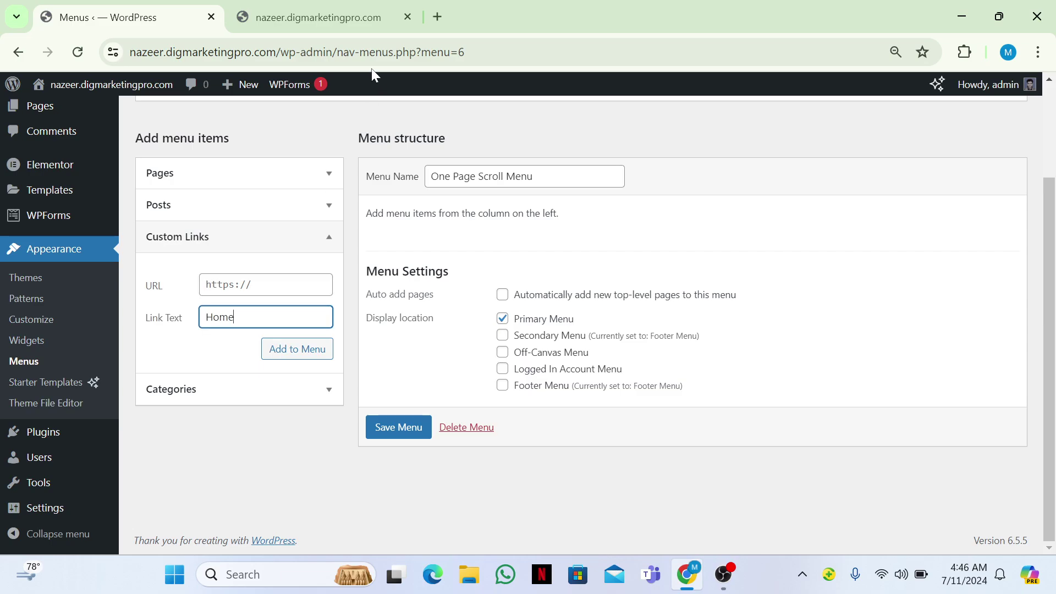
left_click(346, 25)
left_click(165, 7)
left_click(206, 285)
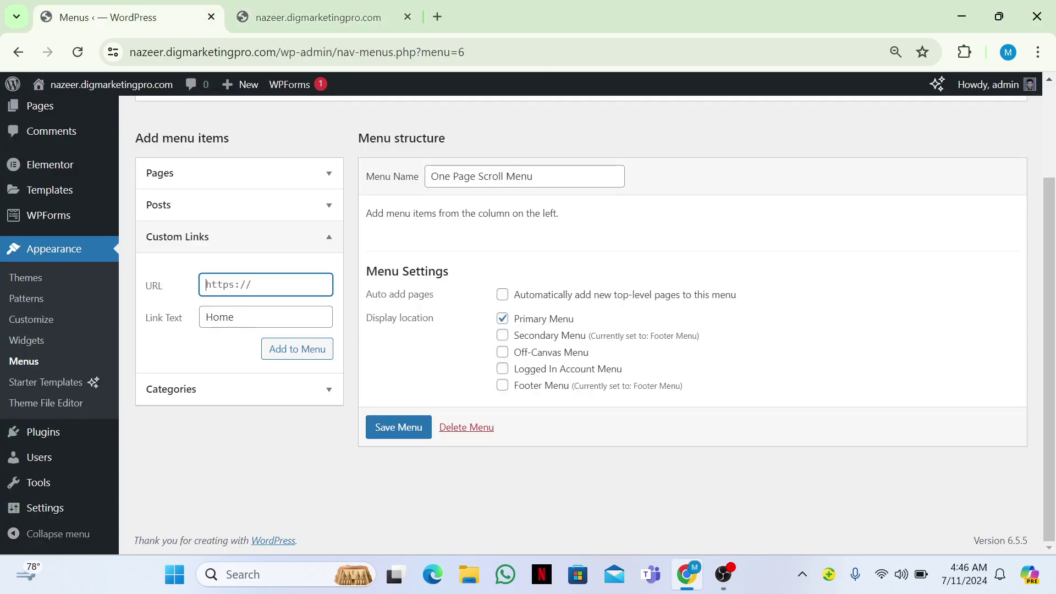
key("ctrl+a")
type("#")
left_click(303, 353)
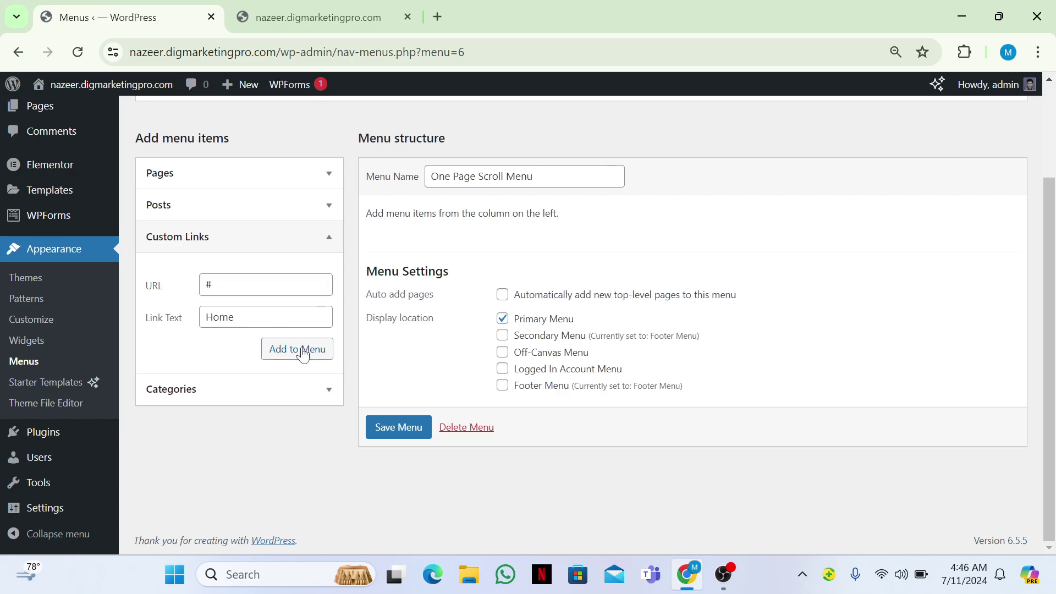
Add an 'About' custom link with URL # to the menu
left_click(233, 284)
key("ctrl+a")
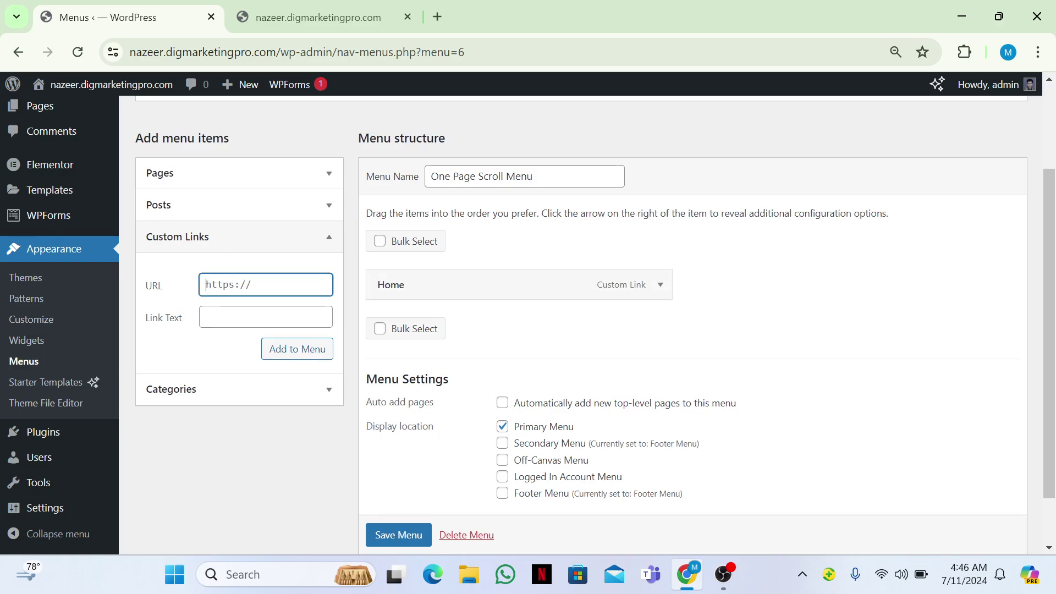
type("#")
left_click(266, 317)
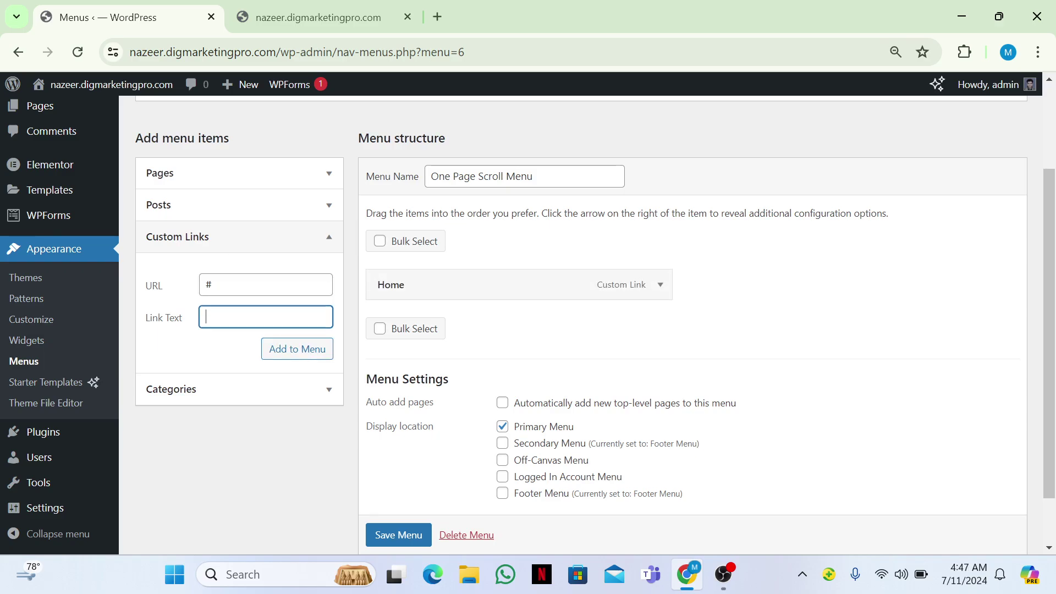
left_click(290, 8)
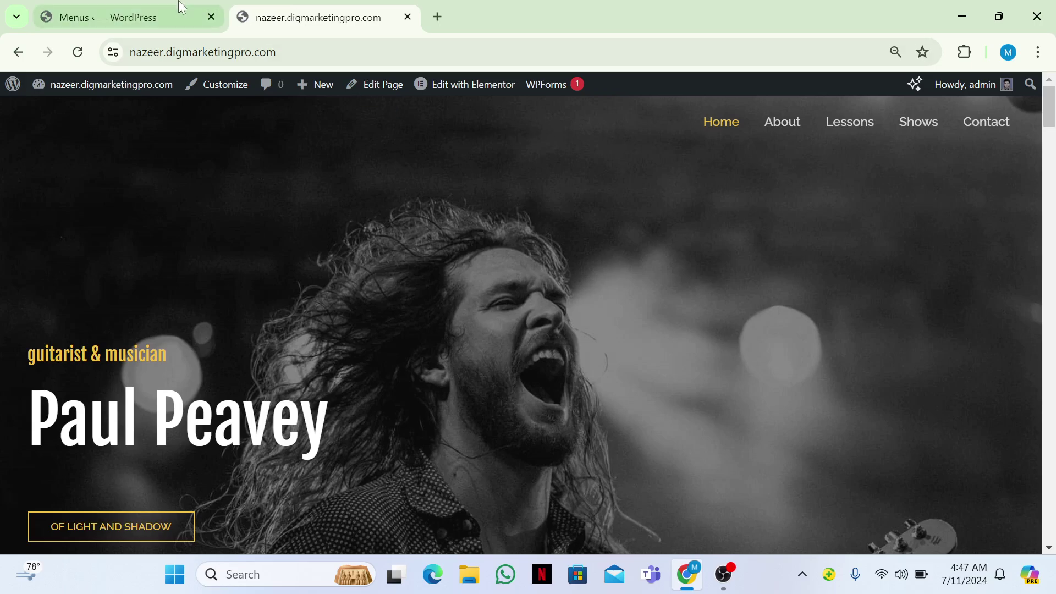
left_click(159, 14)
type("Sb")
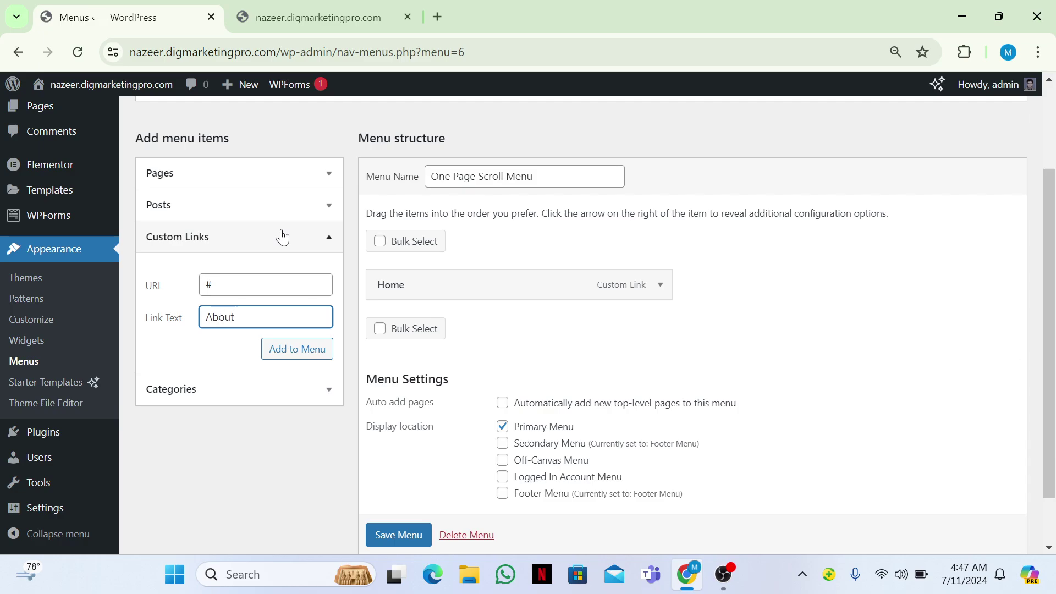
left_click(297, 349)
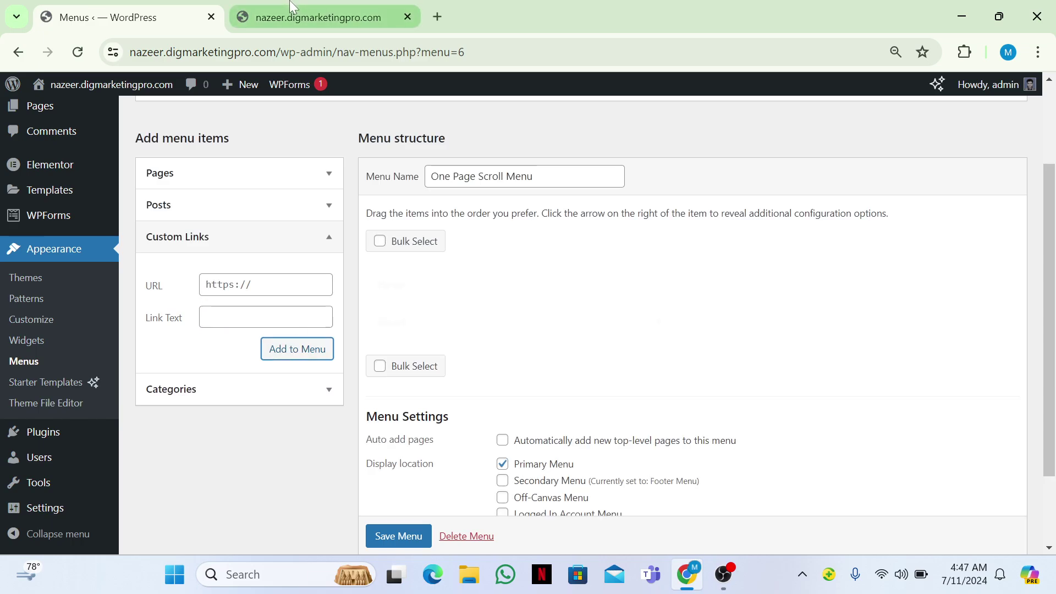
Add a 'Lessons' custom link with URL # to the menu
left_click(291, 7)
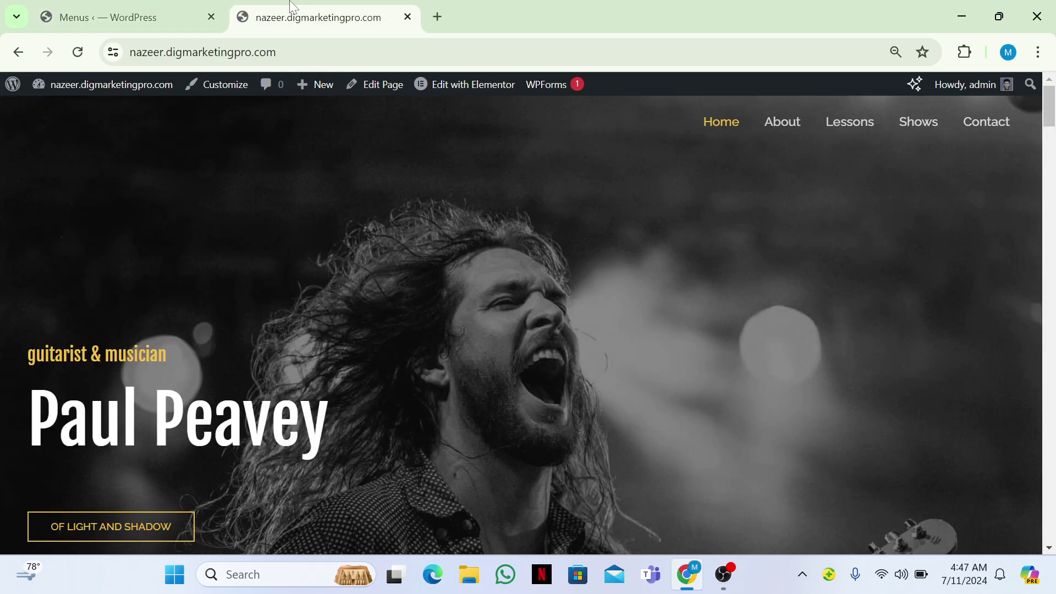
left_click(143, 7)
left_click(297, 284)
key("ctrl+a")
type("#")
left_click(214, 318)
type("Lessons")
left_click(284, 352)
Add a 'Shows' custom link with URL # to the menu
left_click(346, 21)
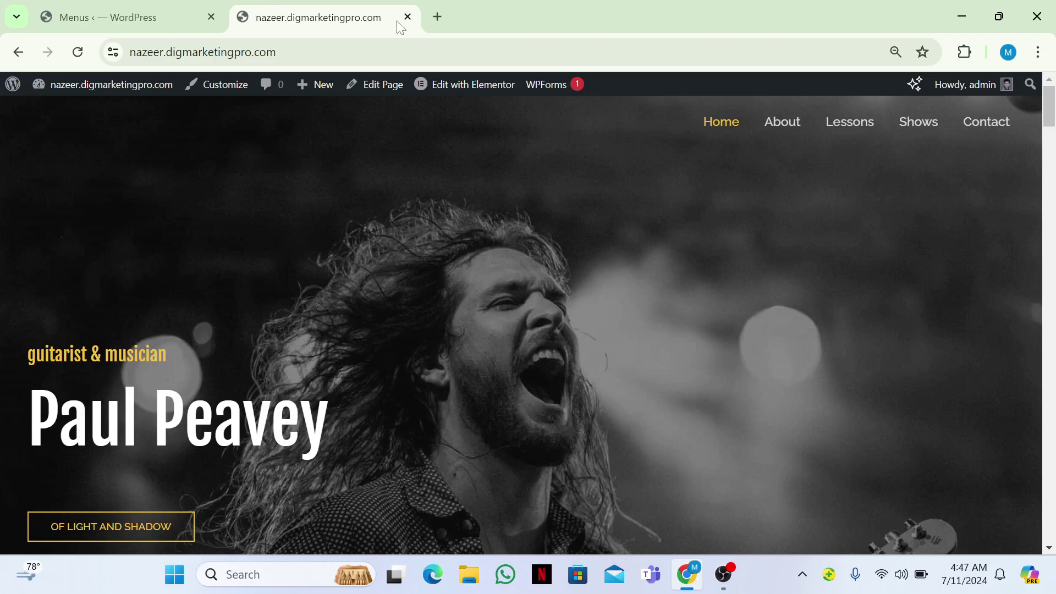
left_click(121, 17)
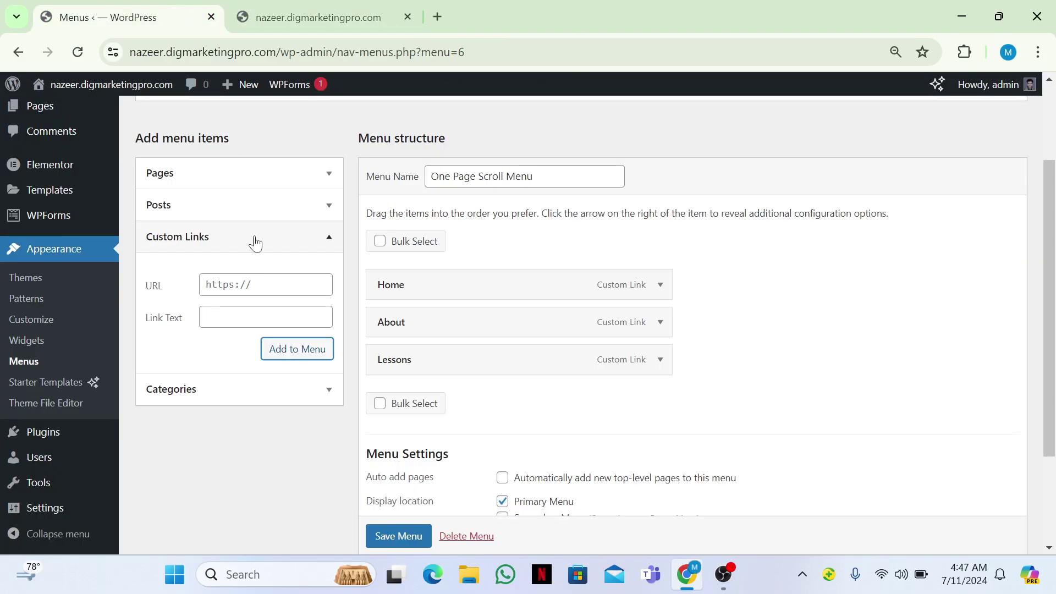
left_click(265, 284)
type("#")
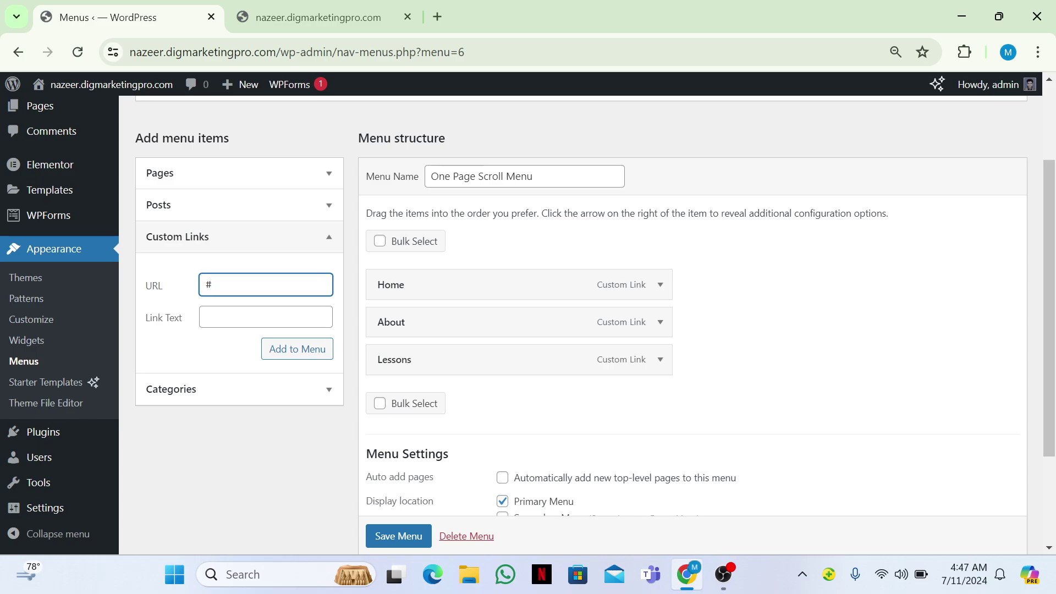
left_click(265, 317)
type("Shoe")
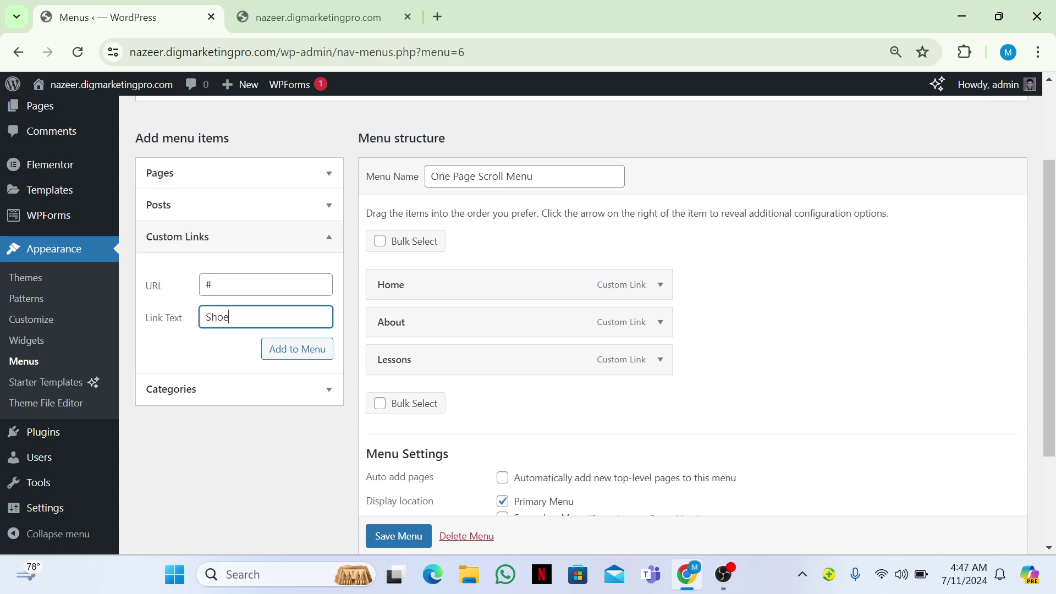
left_click(300, 351)
Add a 'Contact' custom link with URL # and save the menu
left_click(259, 5)
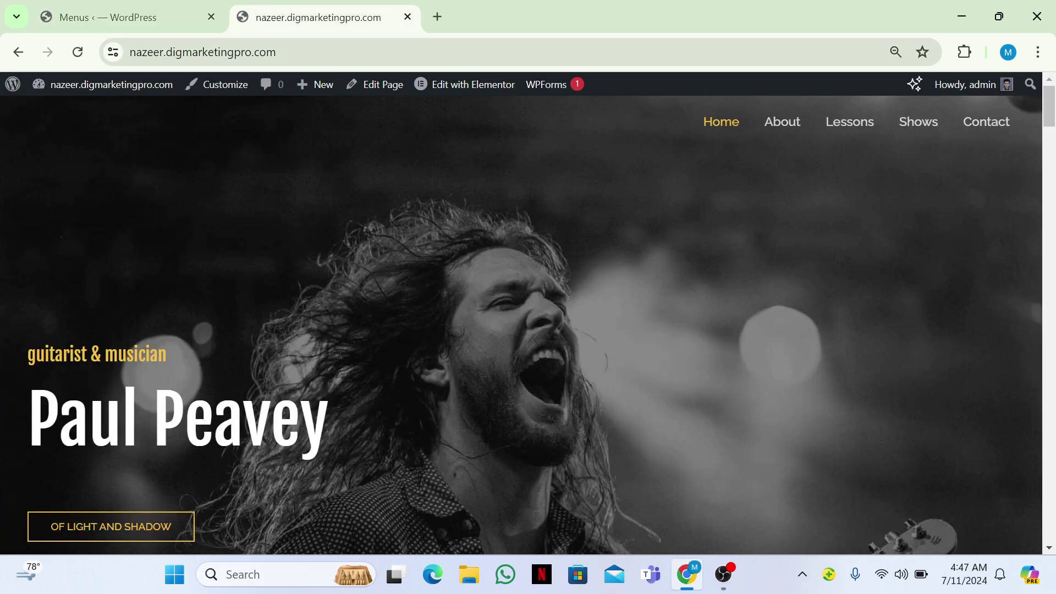
left_click(140, 14)
left_click(265, 284)
type("#")
left_click(265, 317)
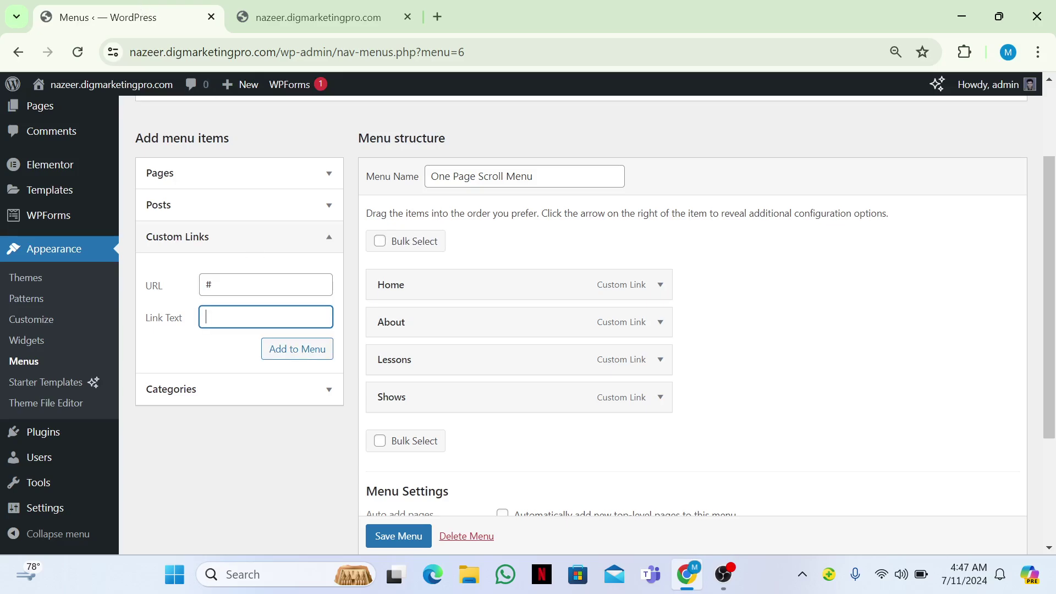
type("Contact")
left_click(279, 359)
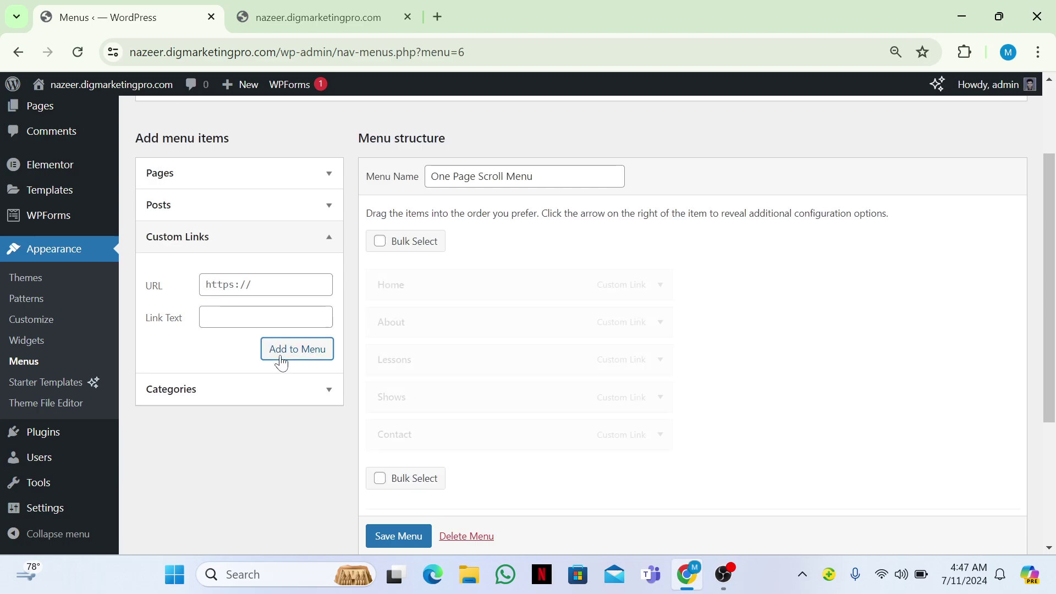
scroll(515, 437, "down", 3)
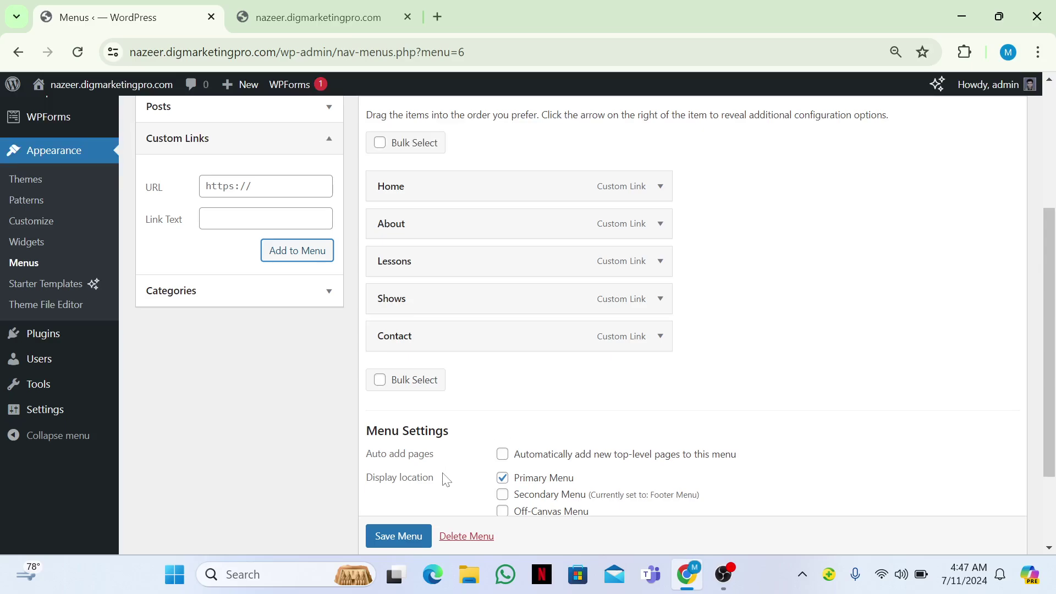
left_click(399, 536)
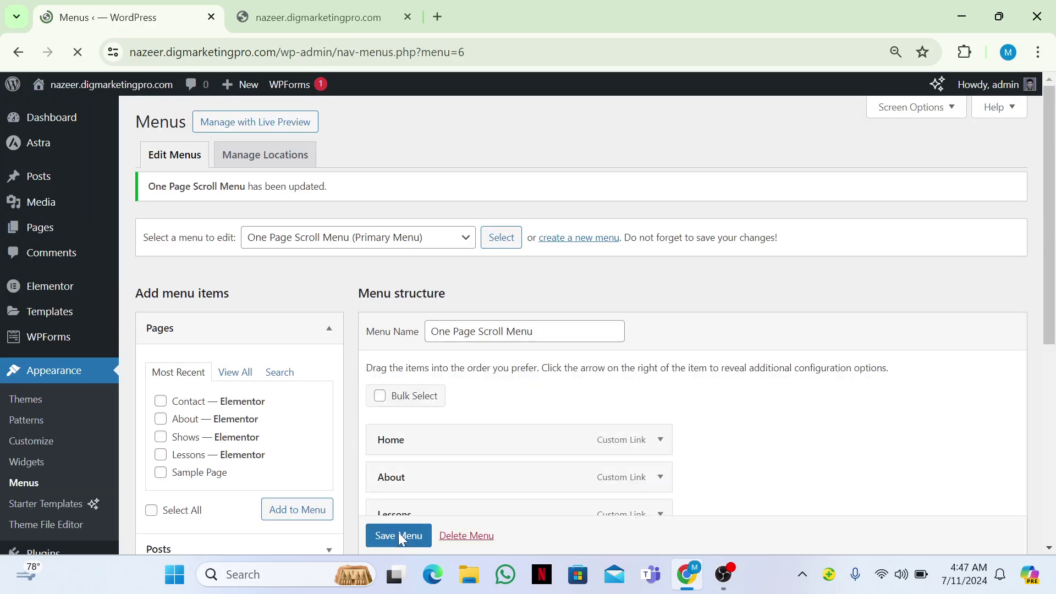
left_click(316, 13)
Reload the live site, test the Home menu link, and open Edit with Elementor in a new tab
left_click(78, 53)
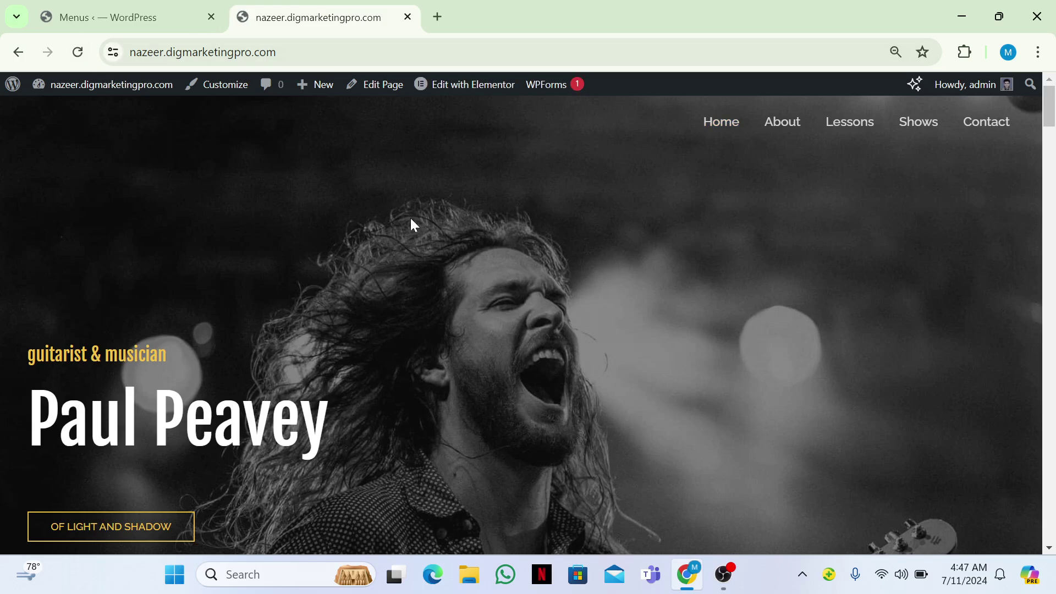
left_click(732, 127)
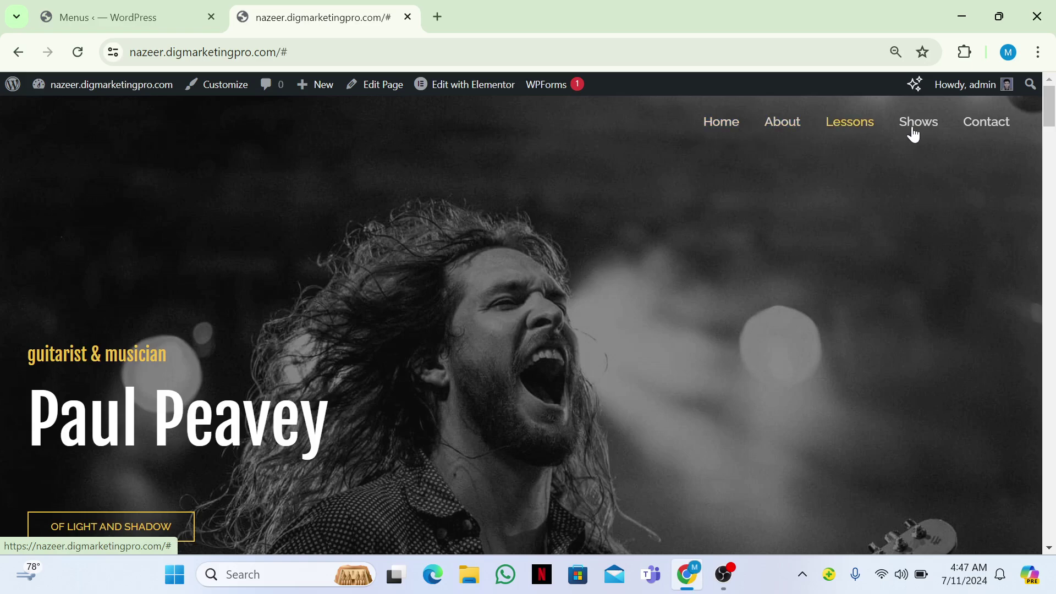
right_click(476, 92)
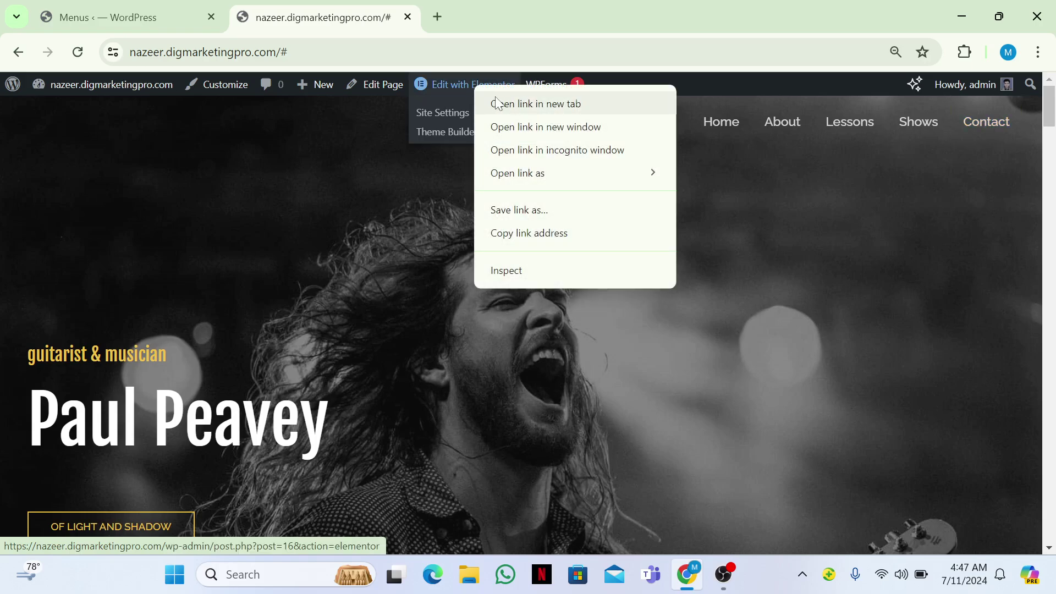
left_click(495, 100)
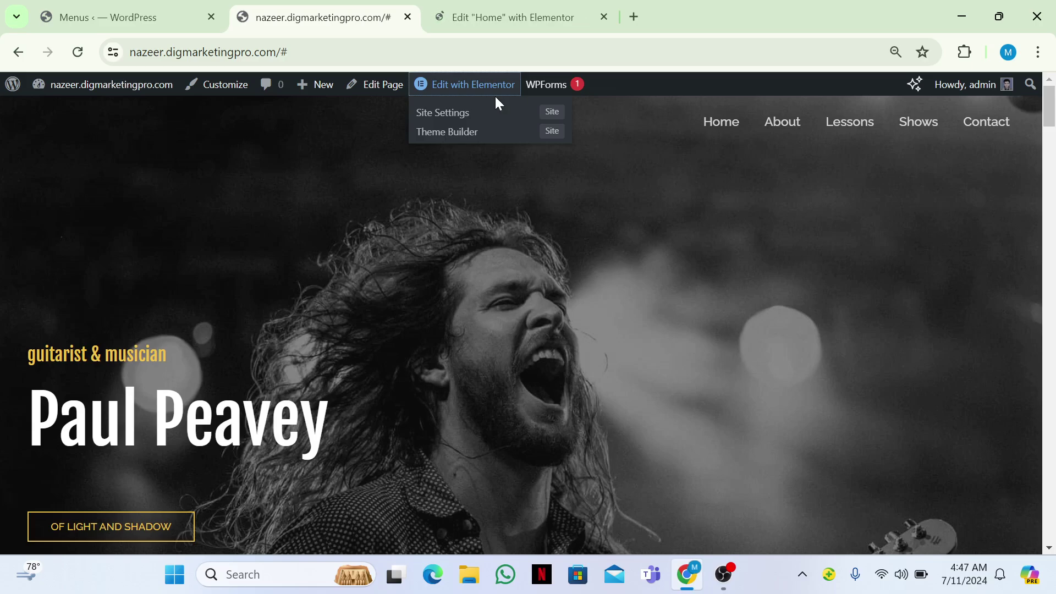
Switch to the Elementor tab and wait for the Home page editor to load
left_click(517, 7)
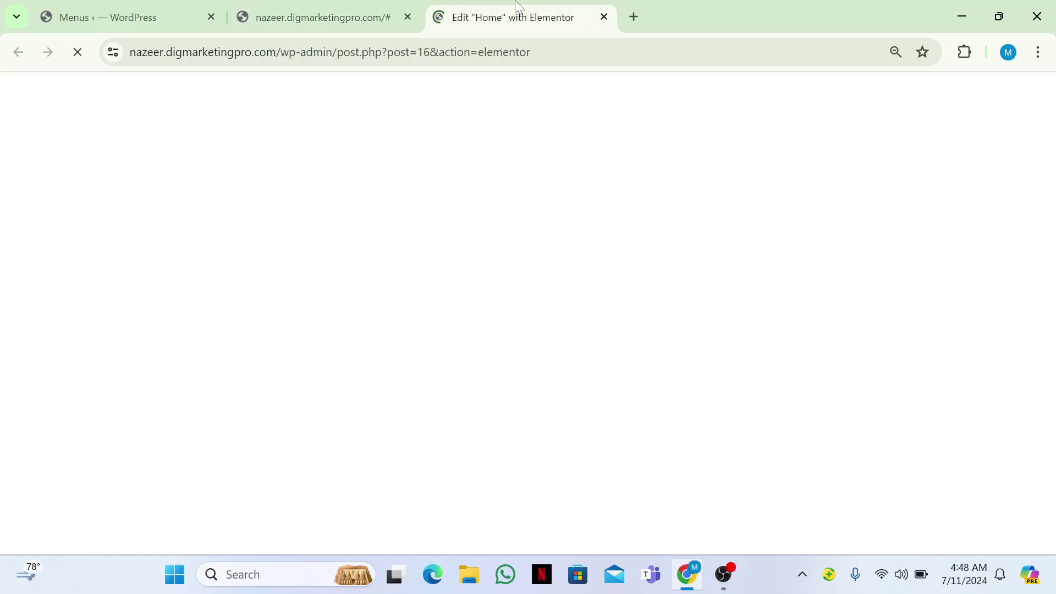
left_click(388, 7)
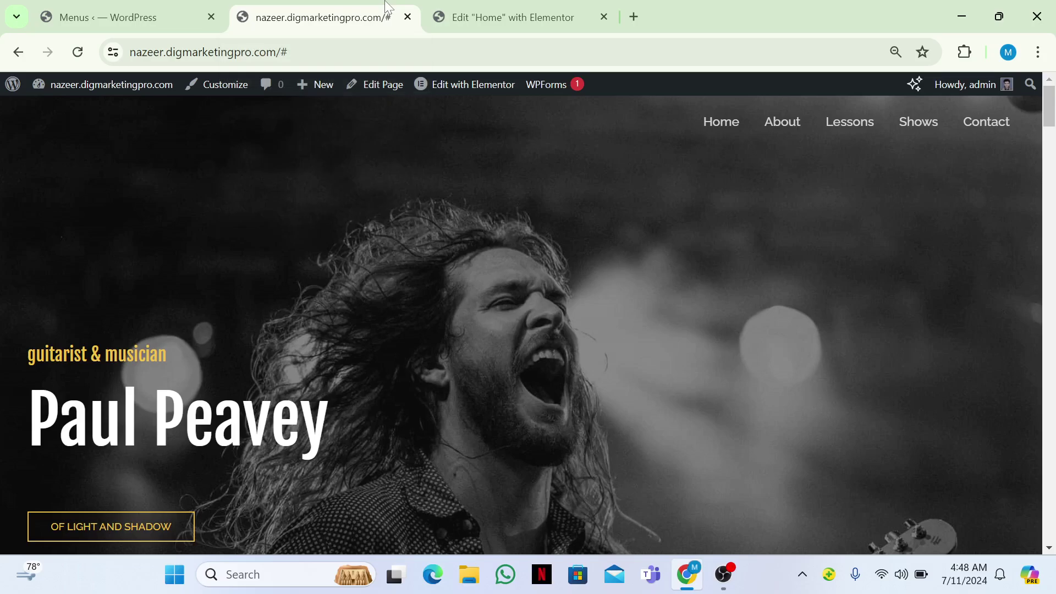
left_click(454, 7)
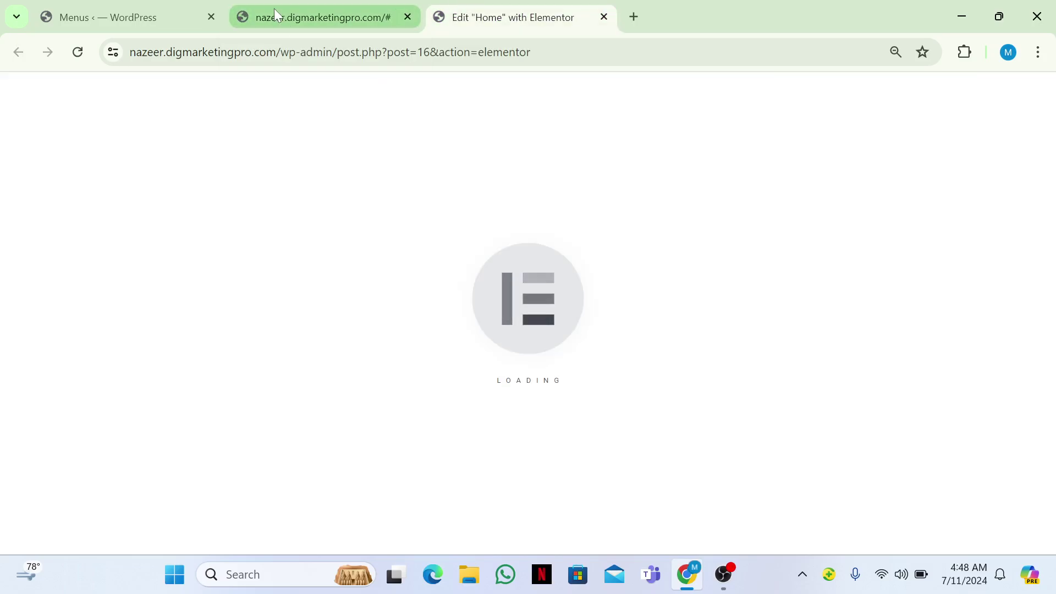
left_click(274, 9)
left_click(438, 7)
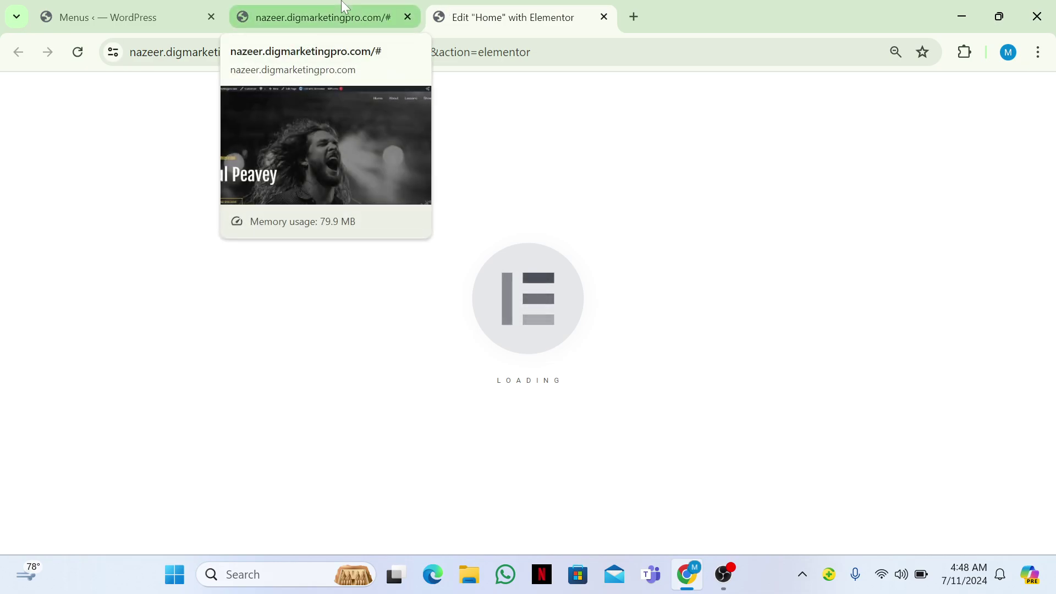
left_click(369, 6)
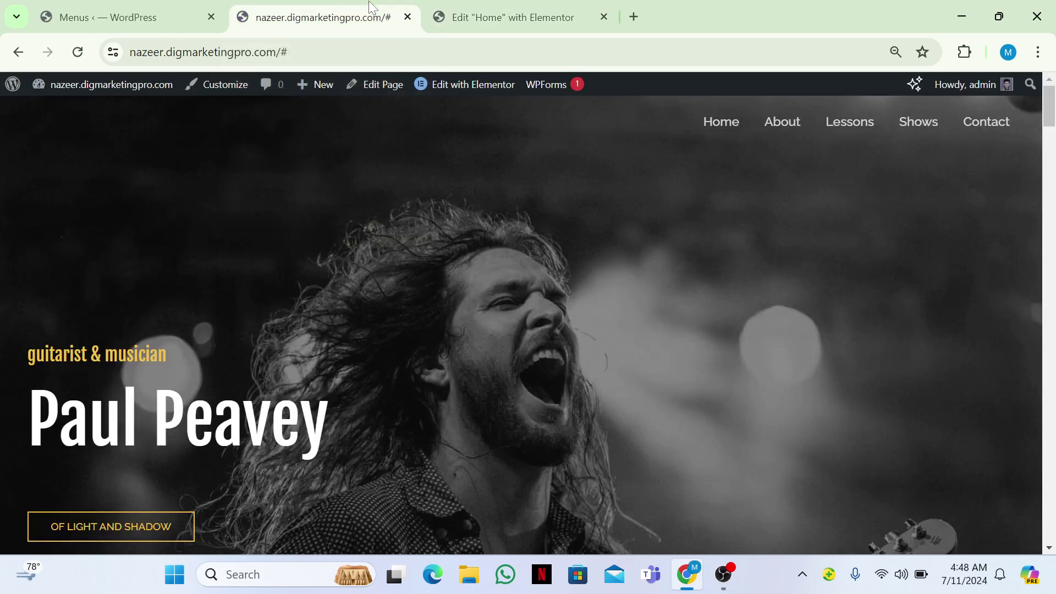
left_click(456, 5)
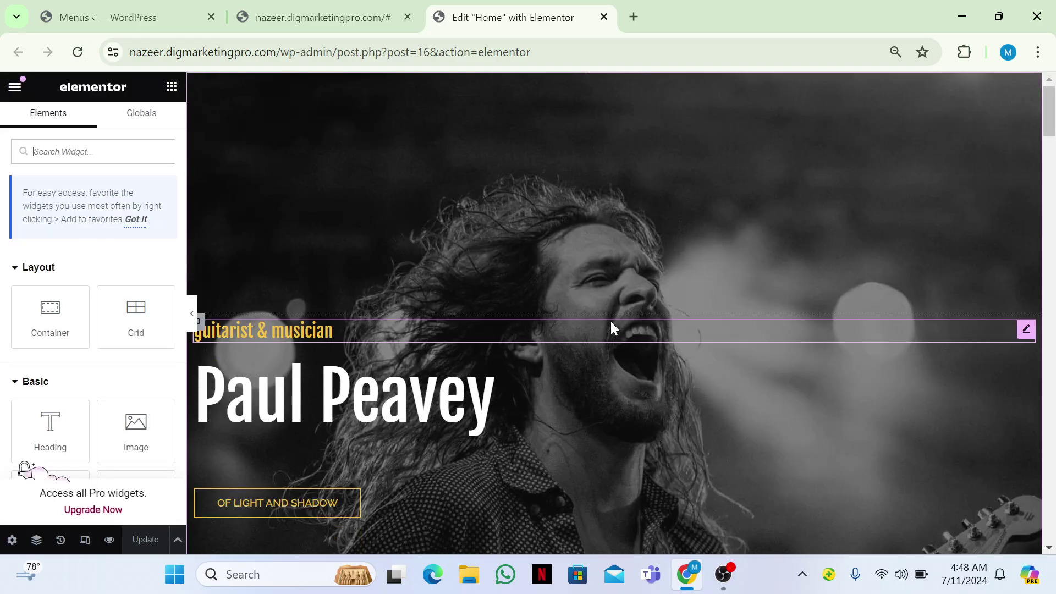
Set the hero container's Advanced CSS ID to 'Home' and update the page
scroll(610, 324, "down", 3)
scroll(585, 247, "up", 1)
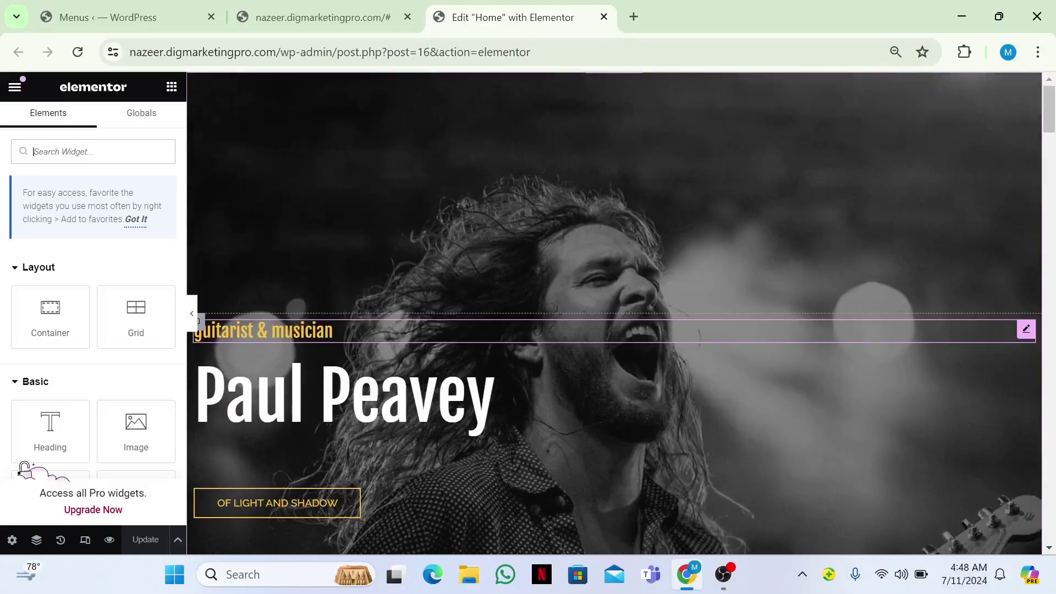
right_click(580, 151)
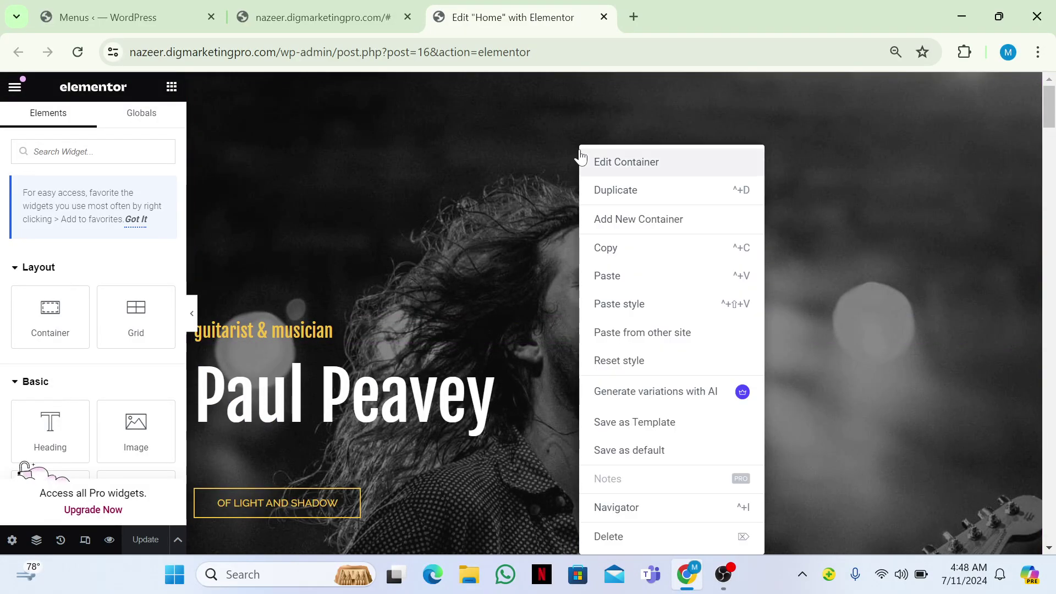
left_click(610, 163)
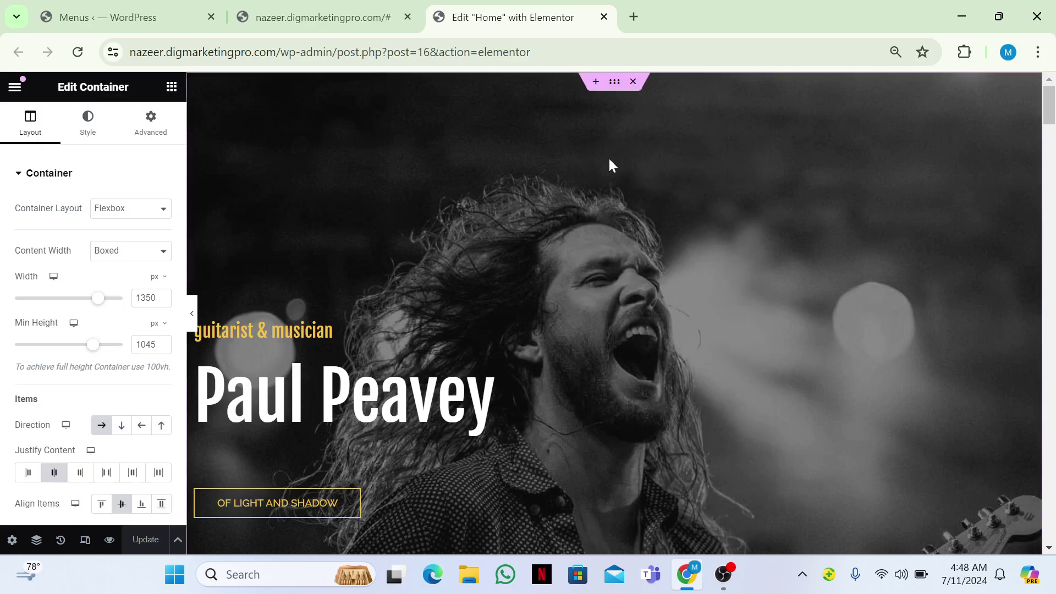
left_click(156, 136)
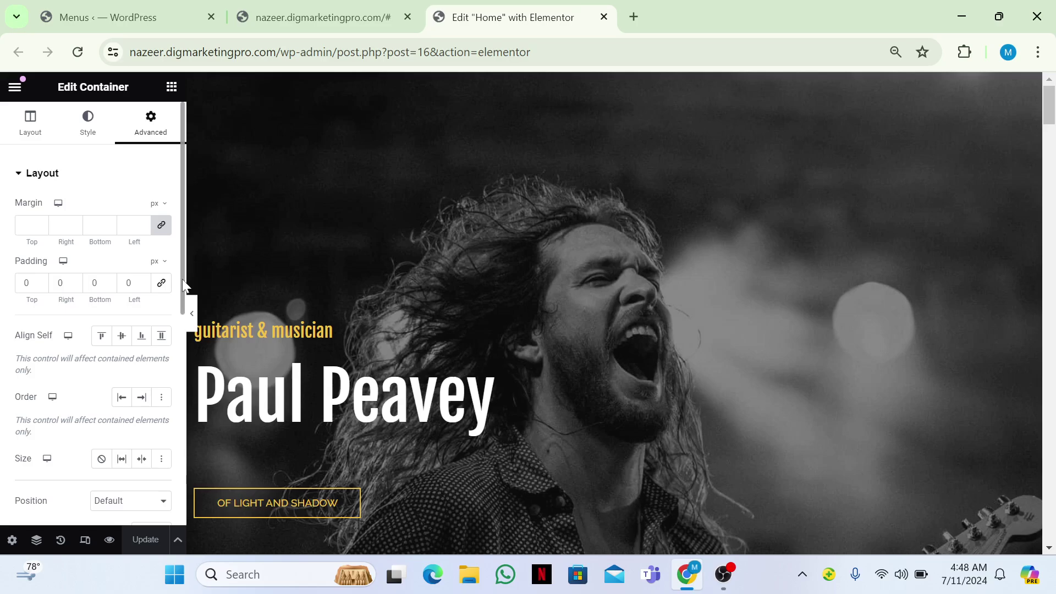
scroll(177, 302, "down", 3)
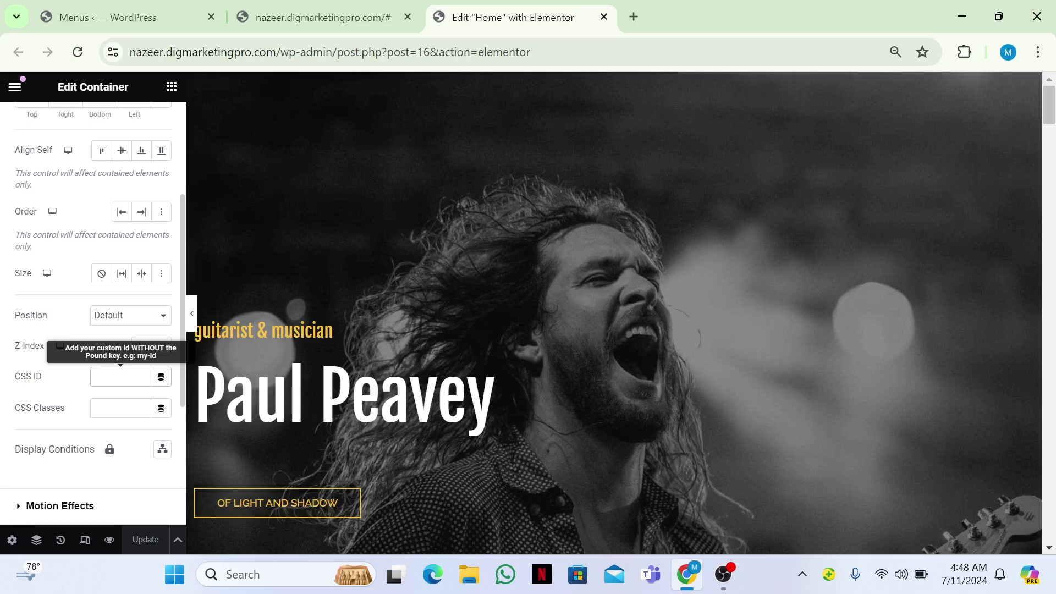
type("Home")
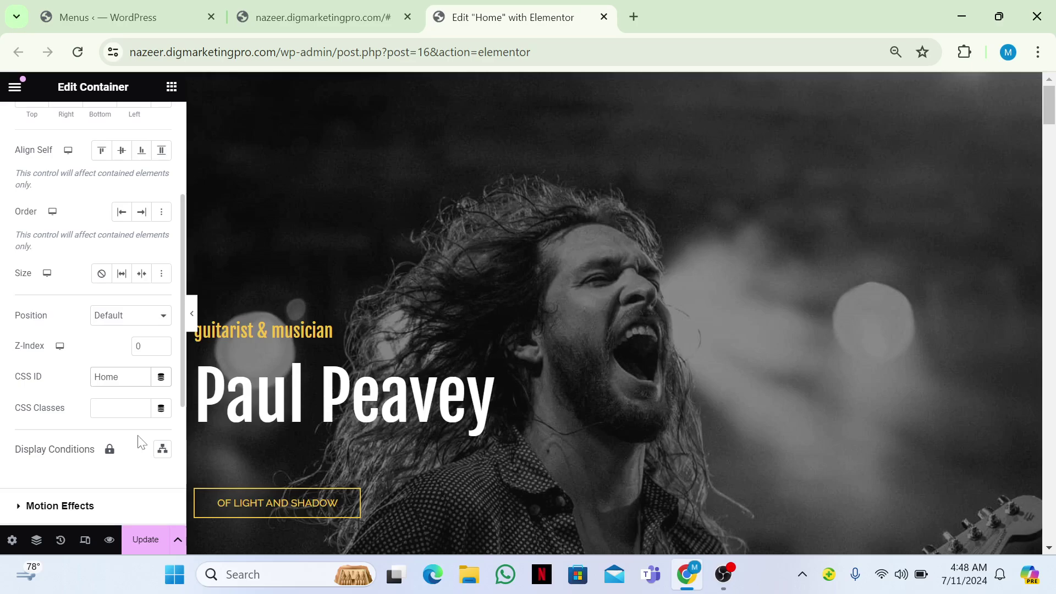
left_click(153, 547)
Select the About Me container and enter 'About' as its Advanced CSS ID
left_click(325, 21)
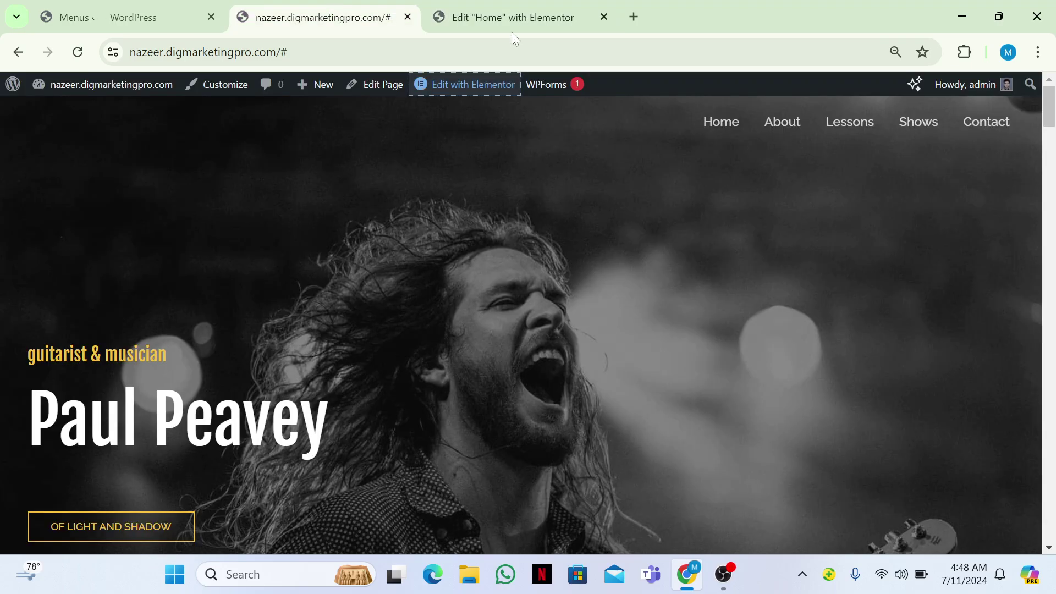
left_click(556, 16)
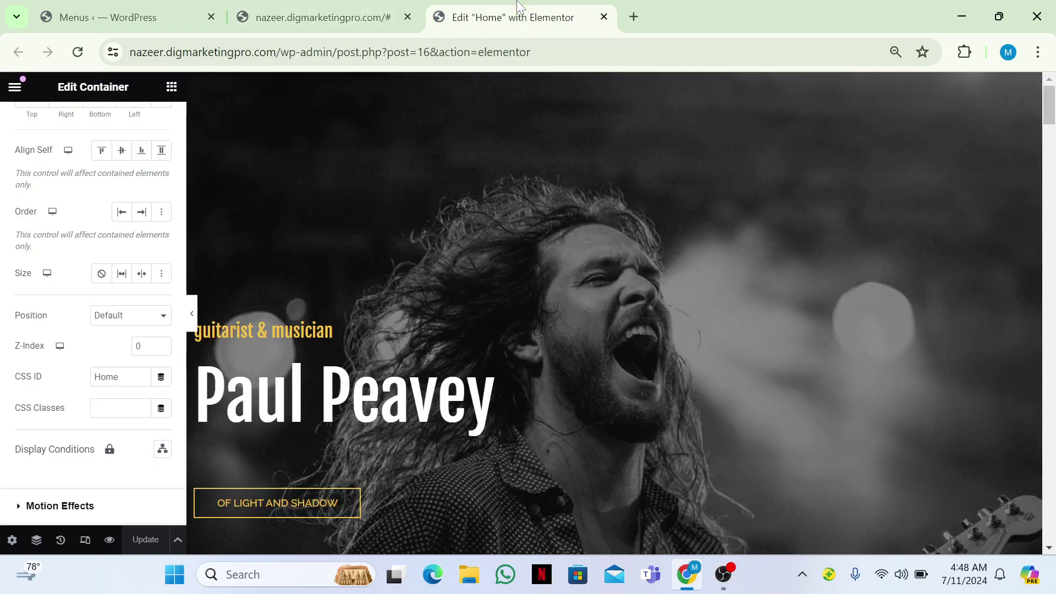
scroll(615, 313, "down", 15)
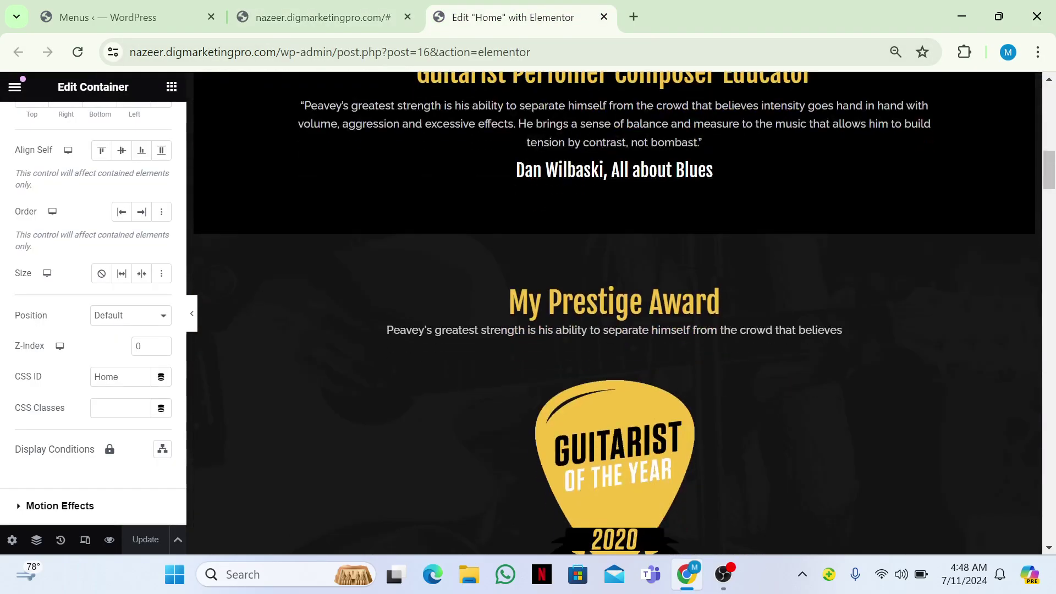
scroll(616, 314, "down", 8)
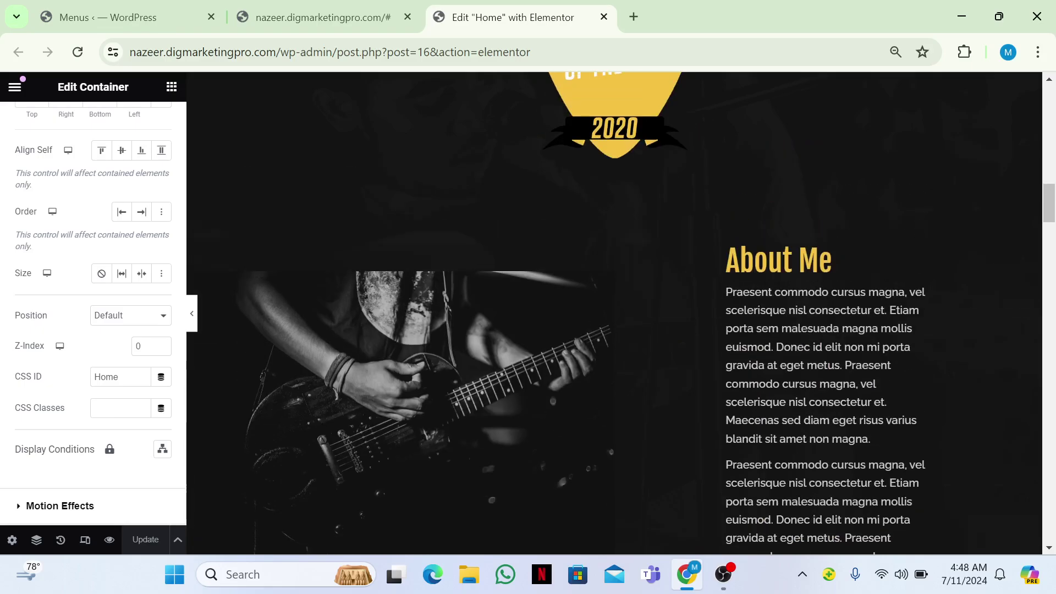
mouse_move(615, 240)
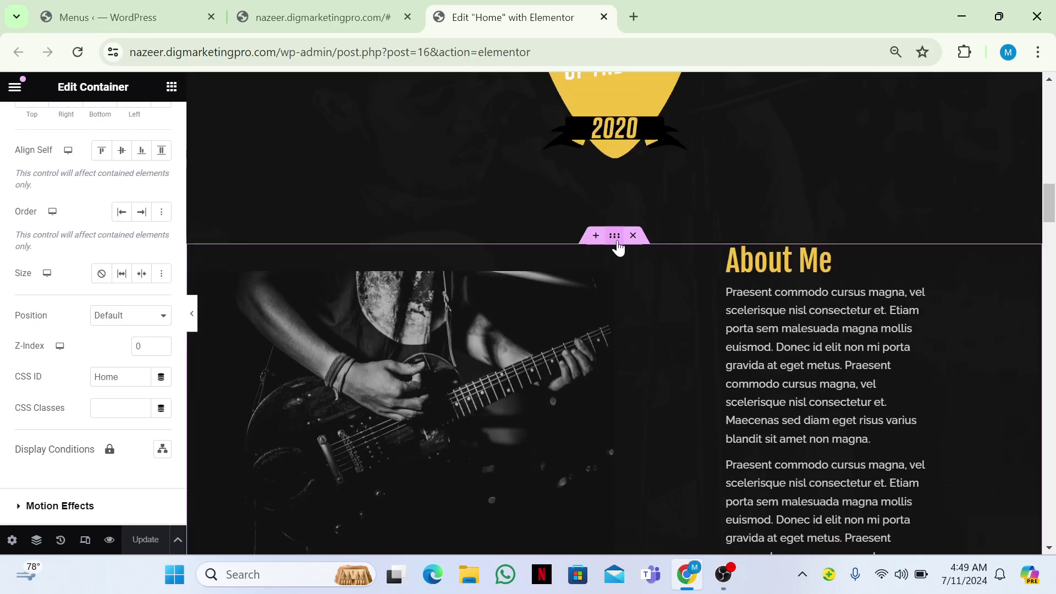
left_click(615, 239)
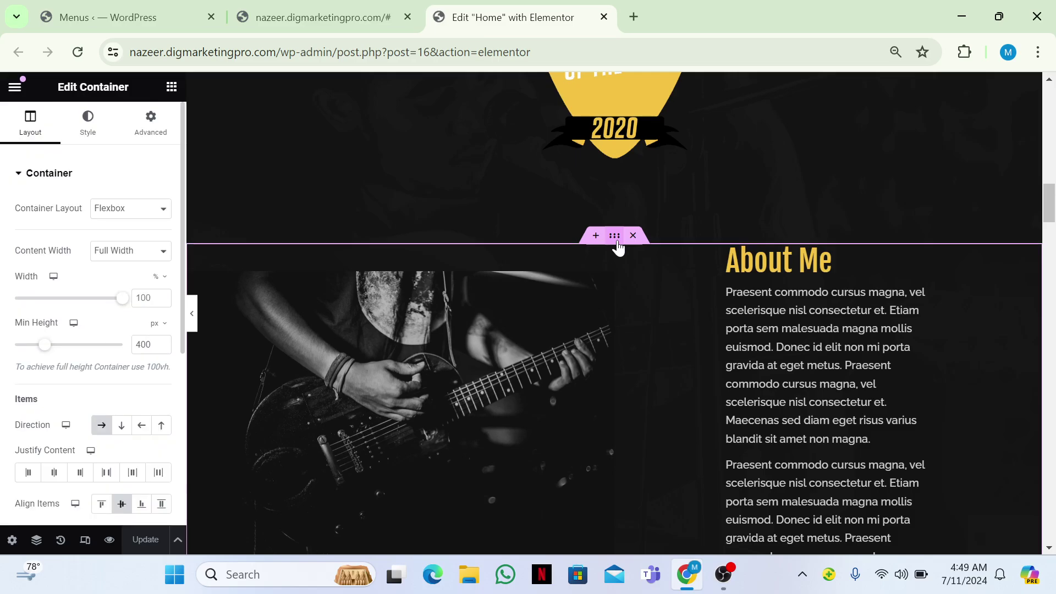
left_click(160, 133)
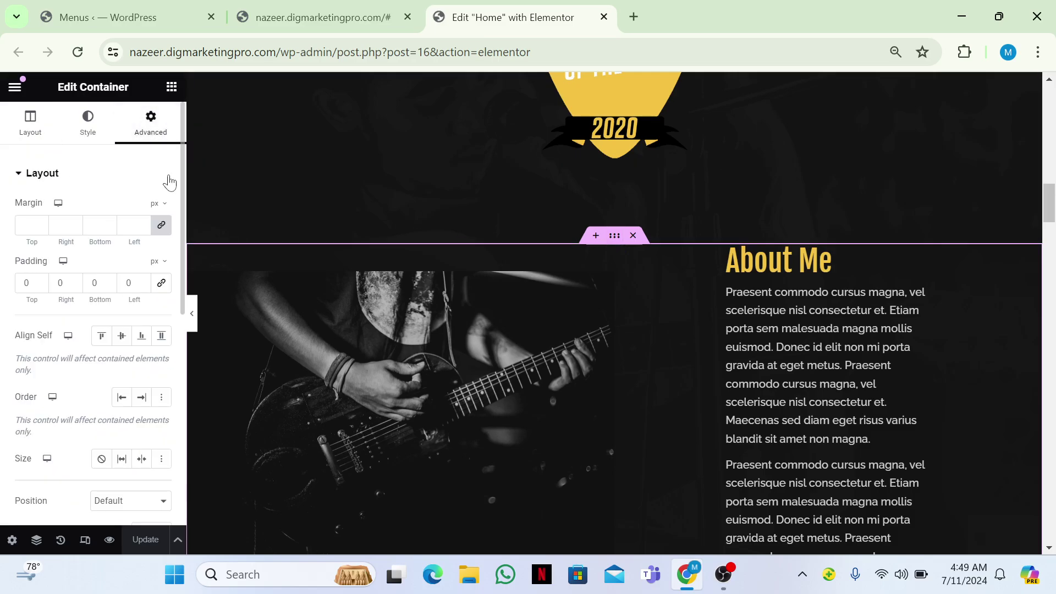
left_click_drag(182, 181, 183, 305)
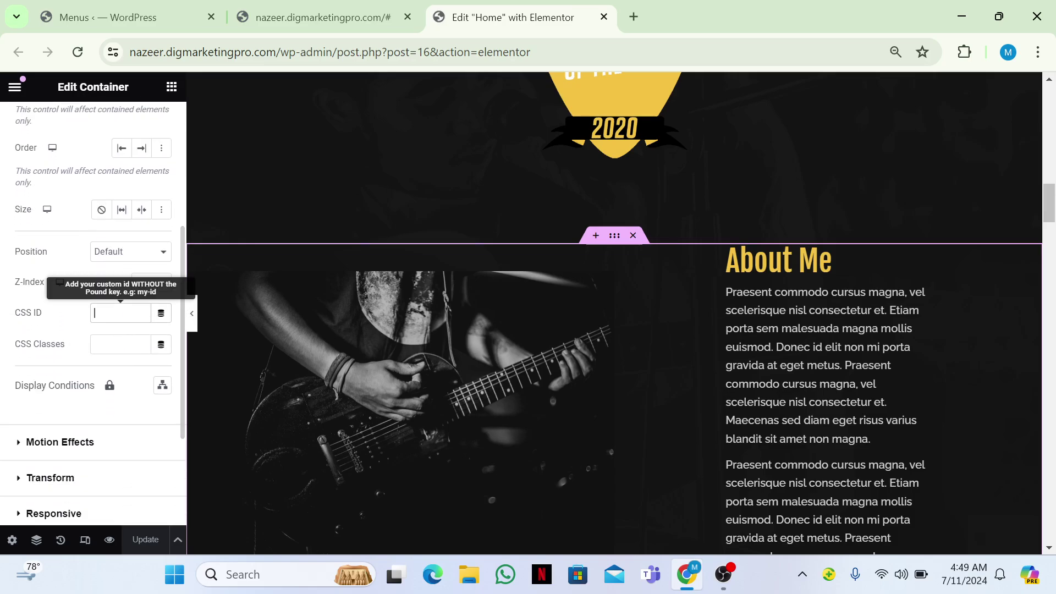
type("About")
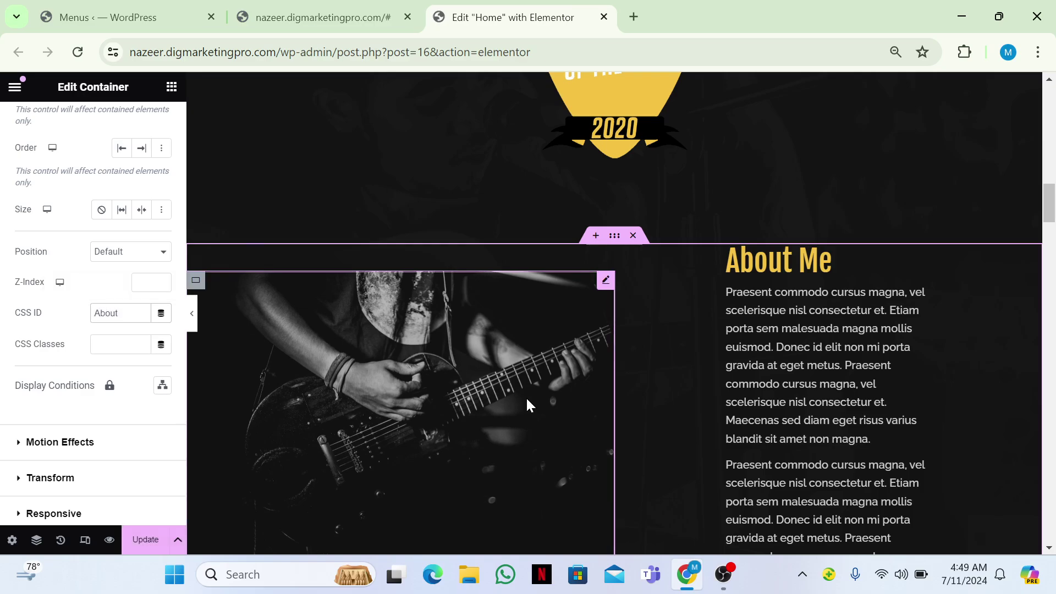
scroll(526, 397, "down", 6)
scroll(615, 313, "down", 13)
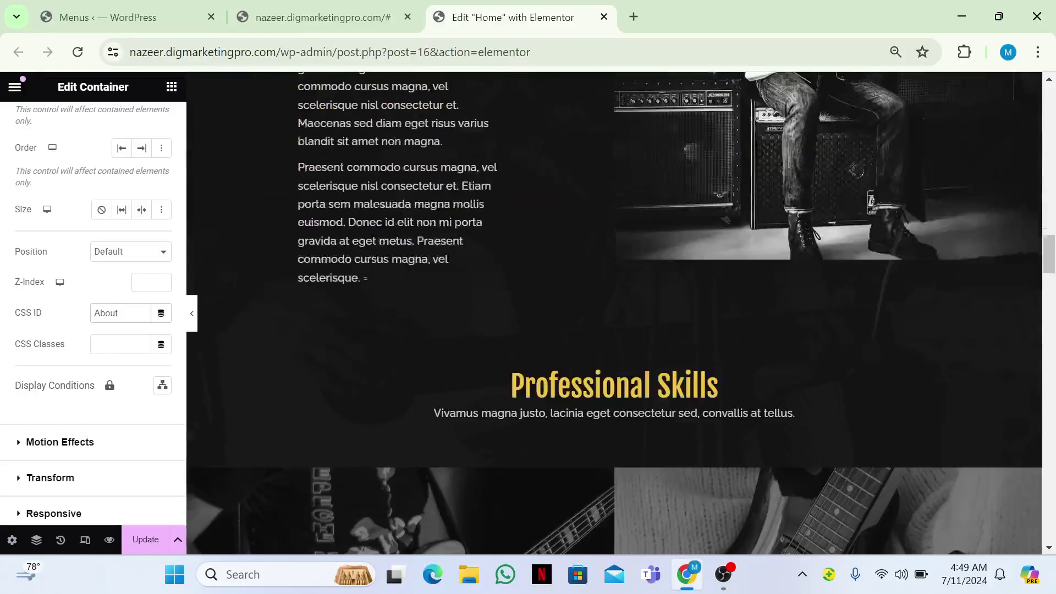
scroll(614, 313, "down", 15)
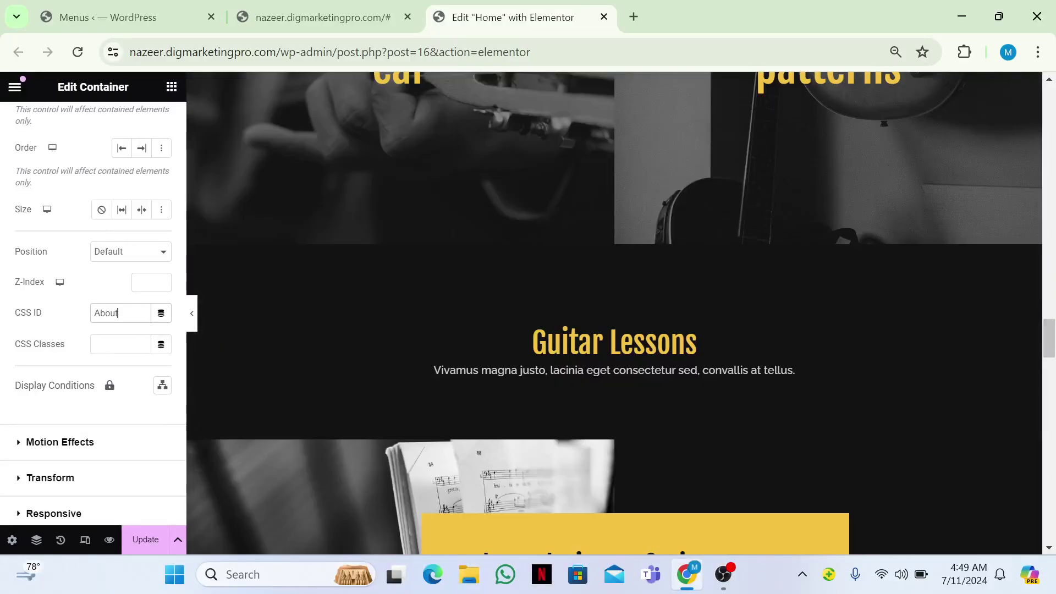
Select the Guitar Lessons container and set its Advanced CSS ID to 'Lessons'
scroll(559, 348, "up", 3)
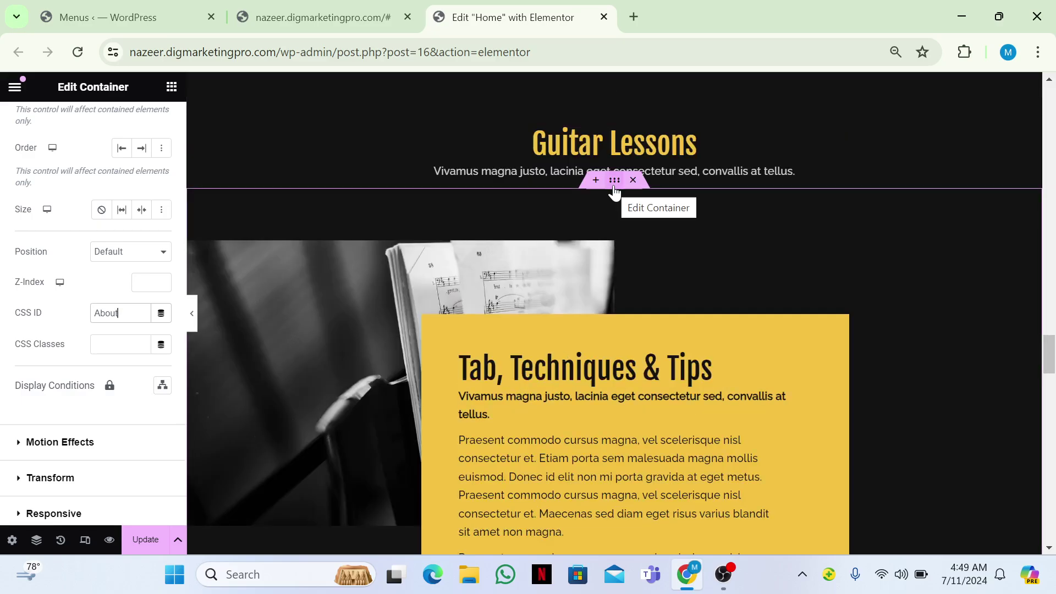
scroll(617, 109, "up", 2)
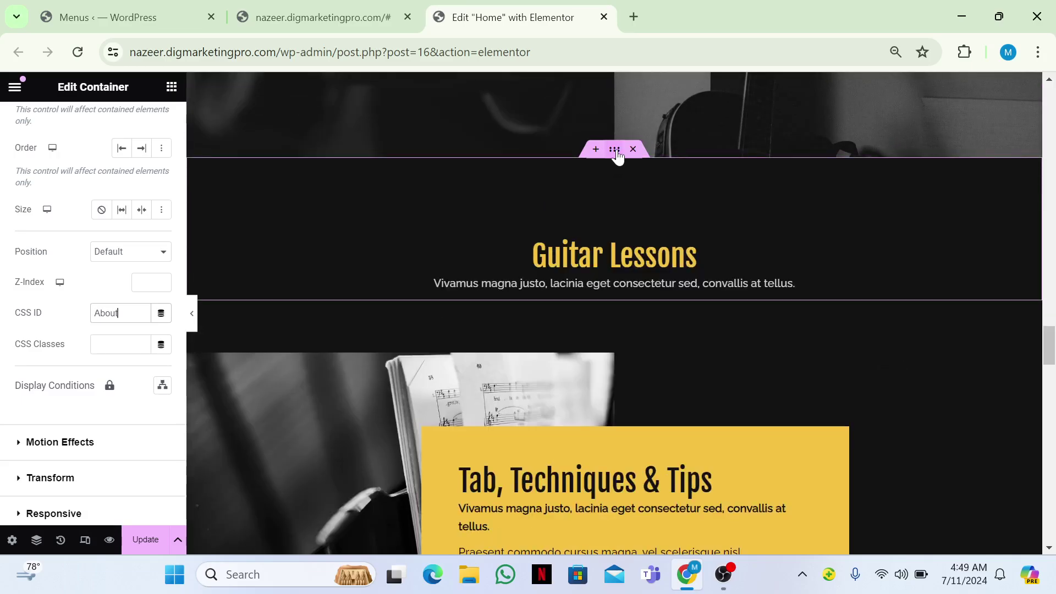
left_click(616, 153)
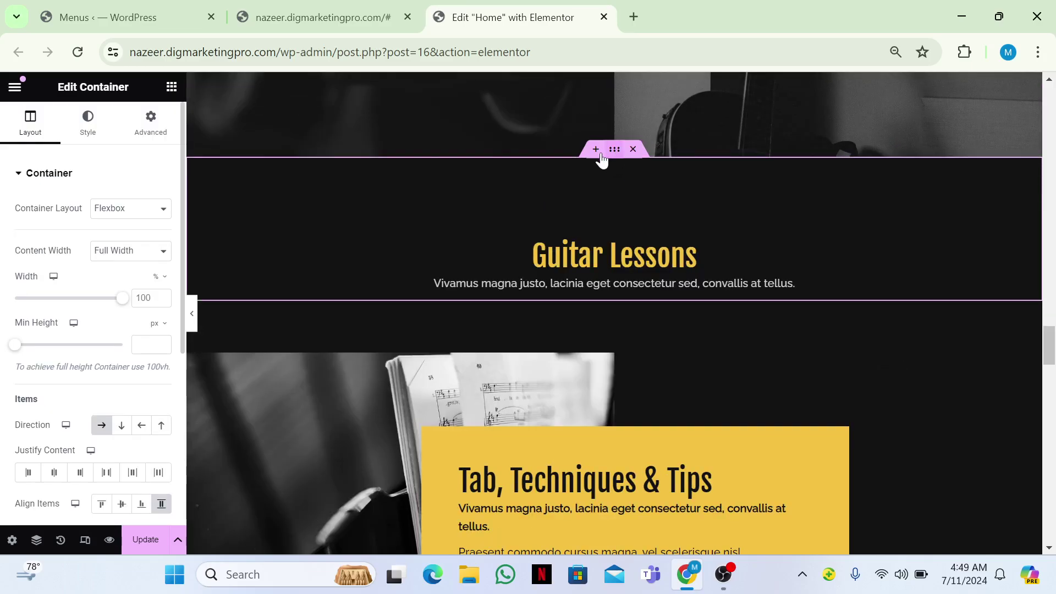
left_click(167, 128)
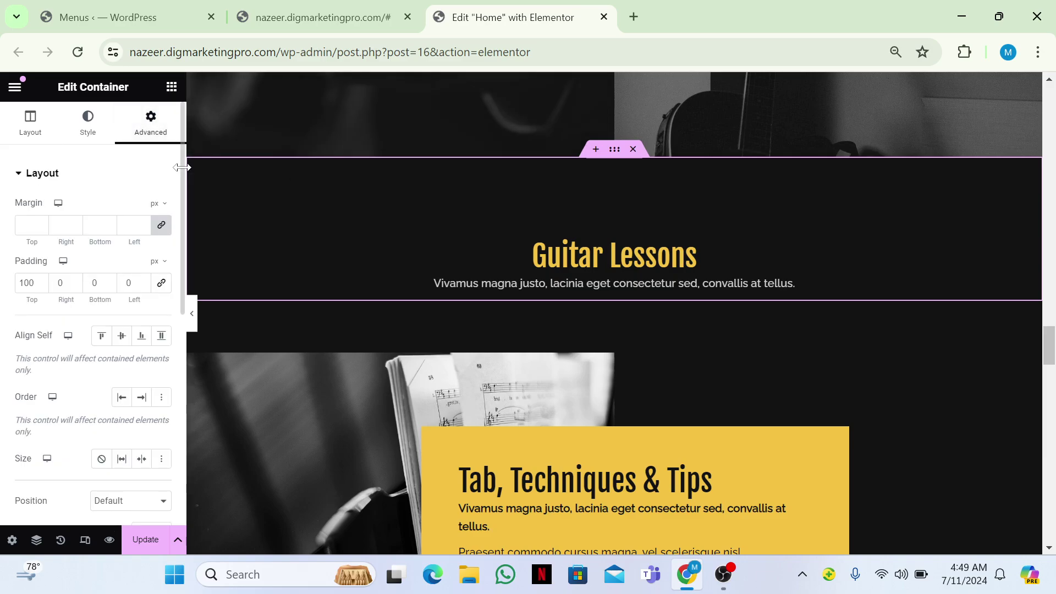
scroll(118, 311, "down", 5)
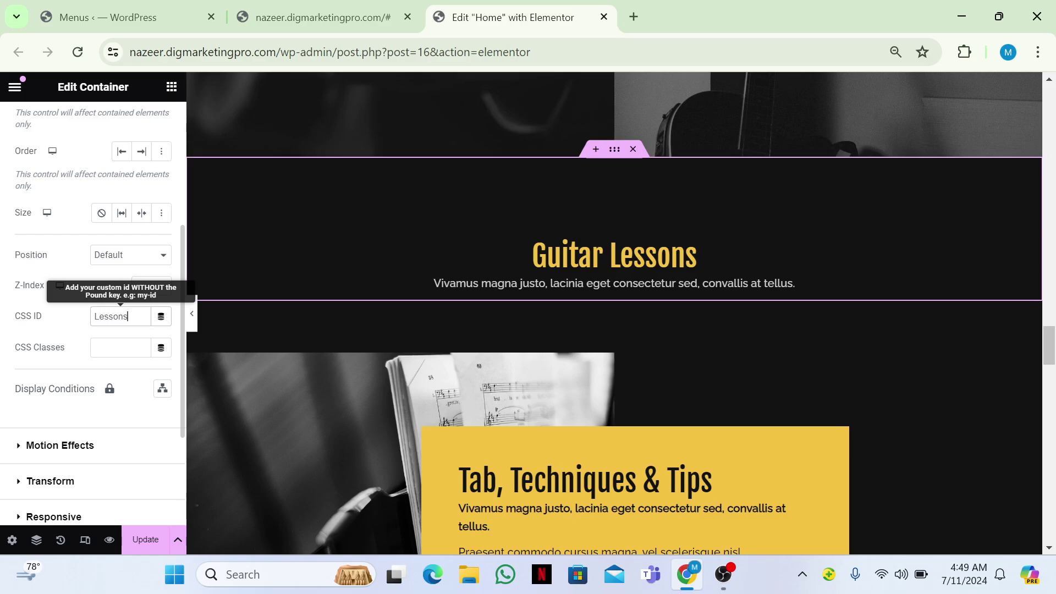
left_click(325, 18)
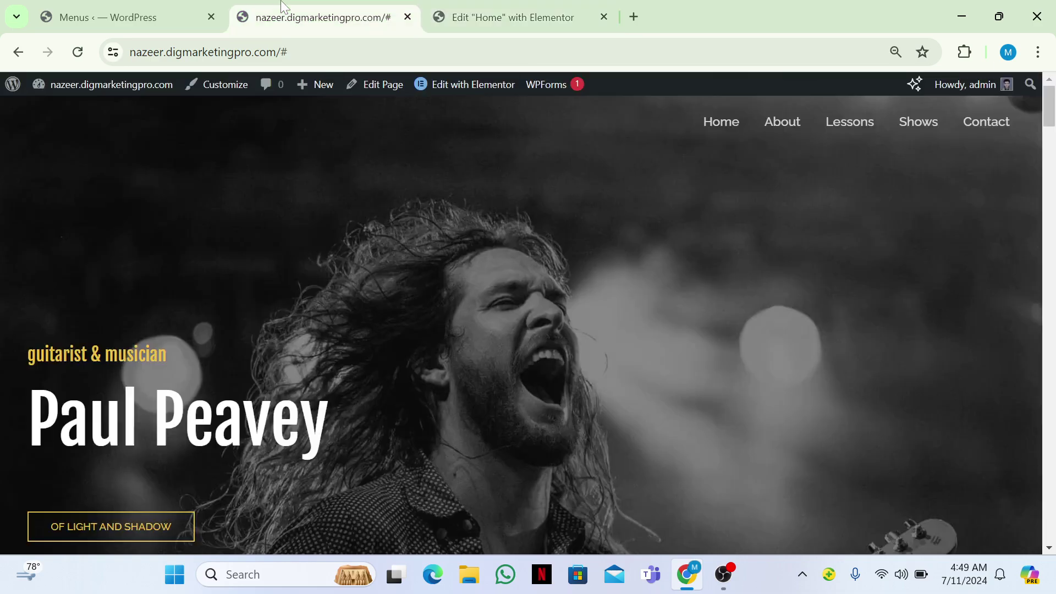
Set the Next Tours container's Advanced CSS ID to 'Shows'
left_click(440, 17)
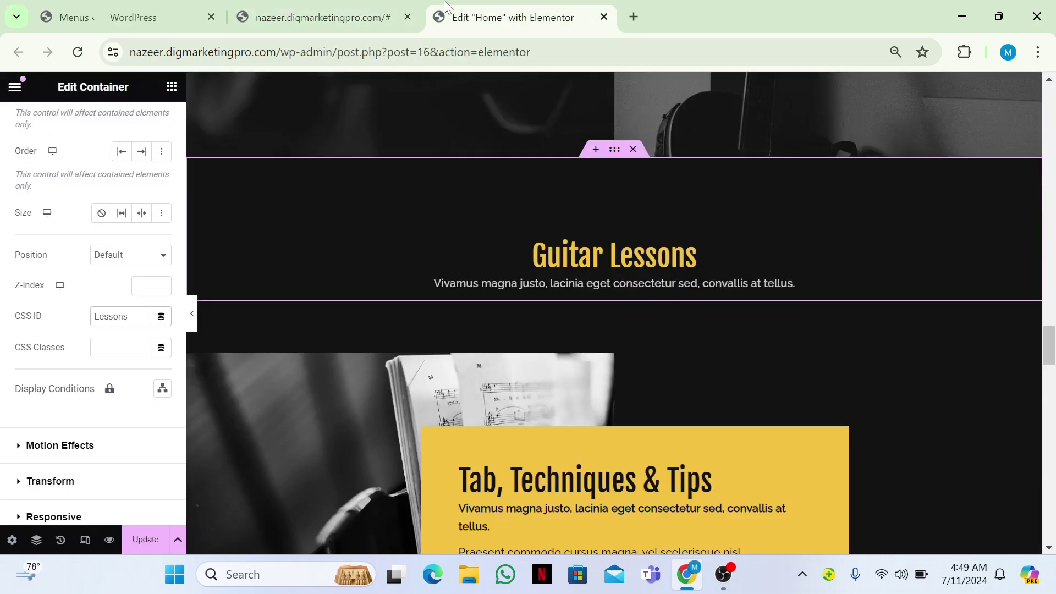
scroll(614, 314, "down", 15)
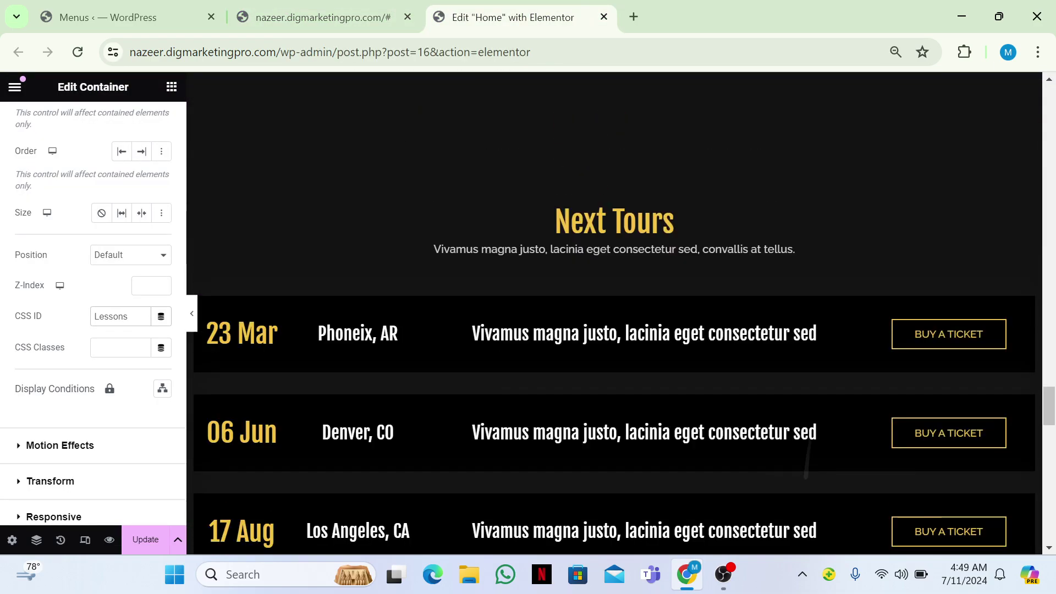
left_click(324, 17)
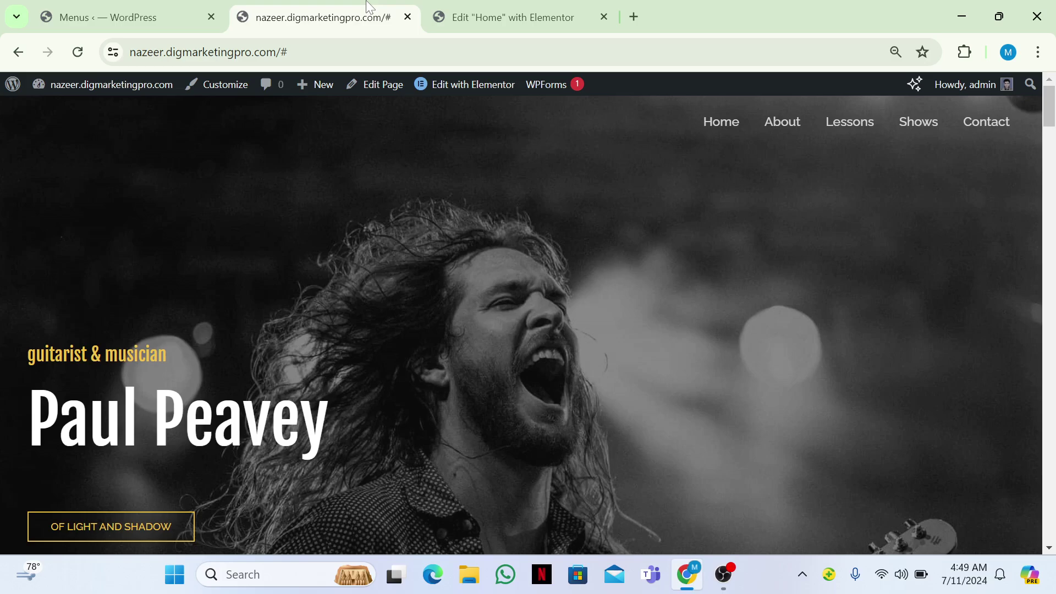
left_click(491, 7)
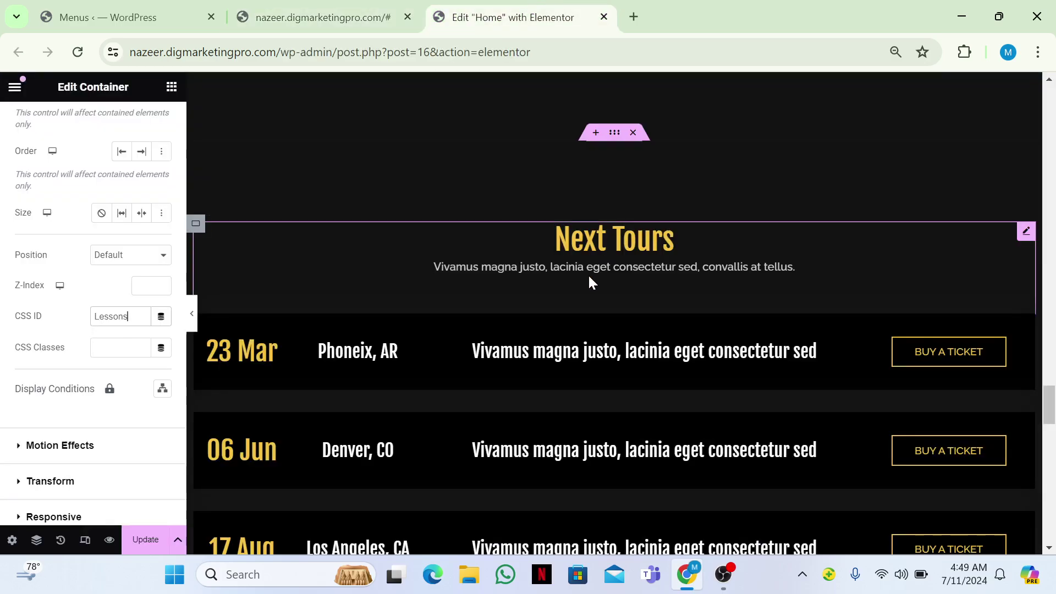
left_click(614, 134)
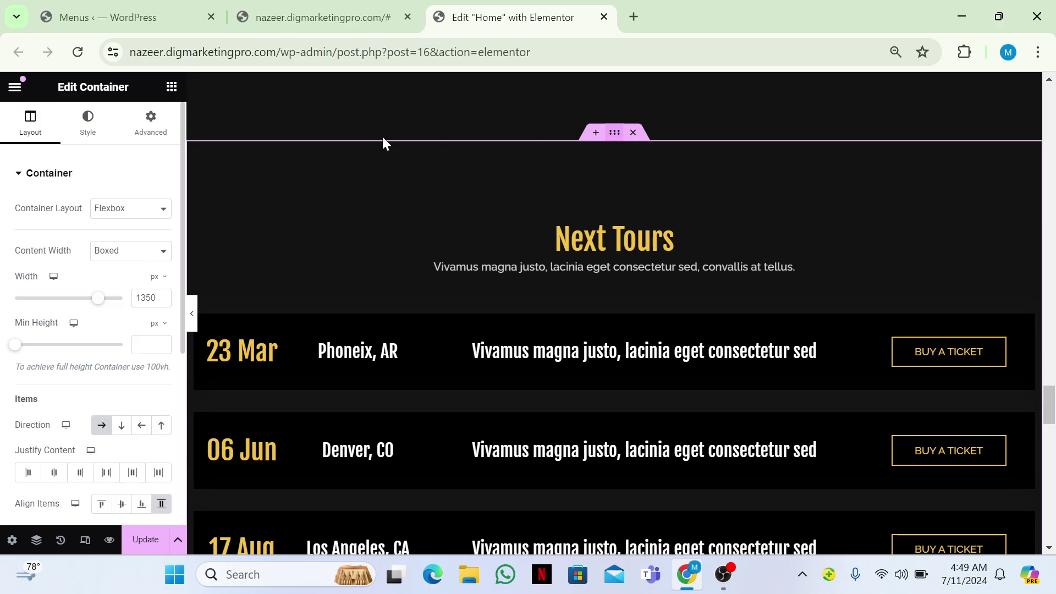
left_click(158, 132)
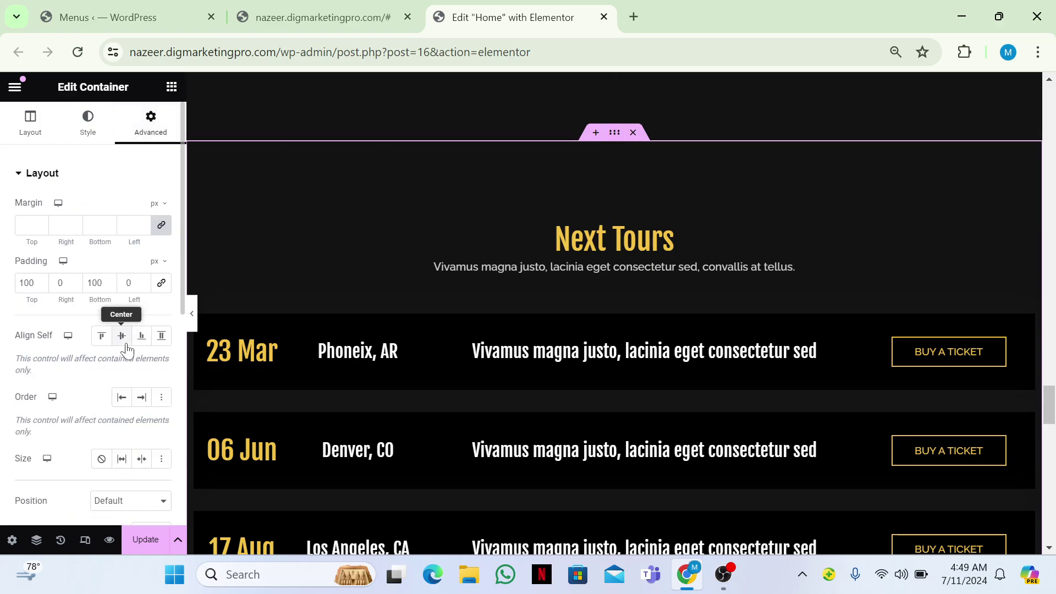
scroll(183, 286, "down", 4)
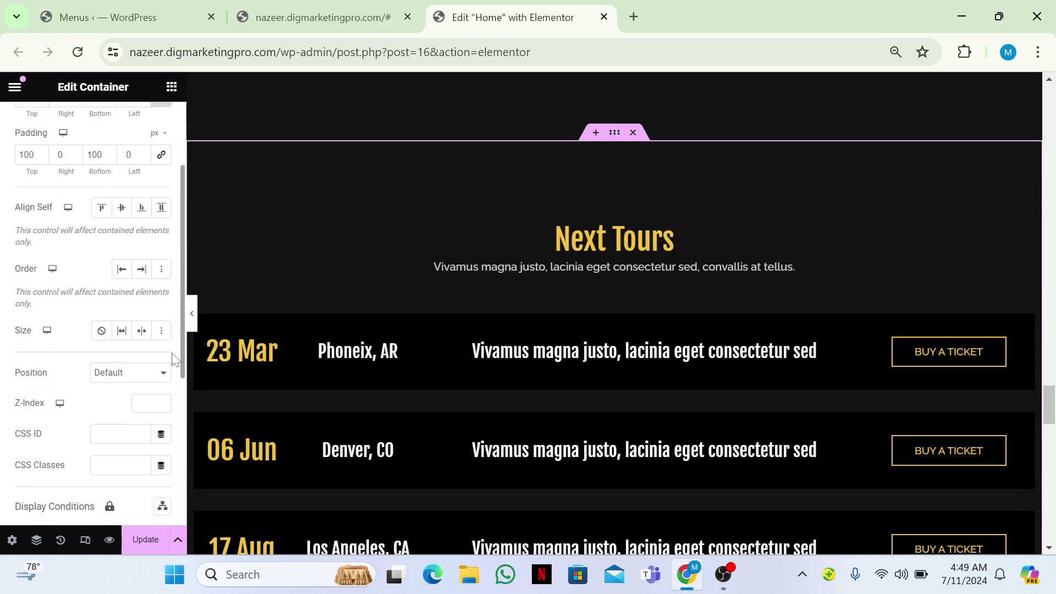
type("Shows")
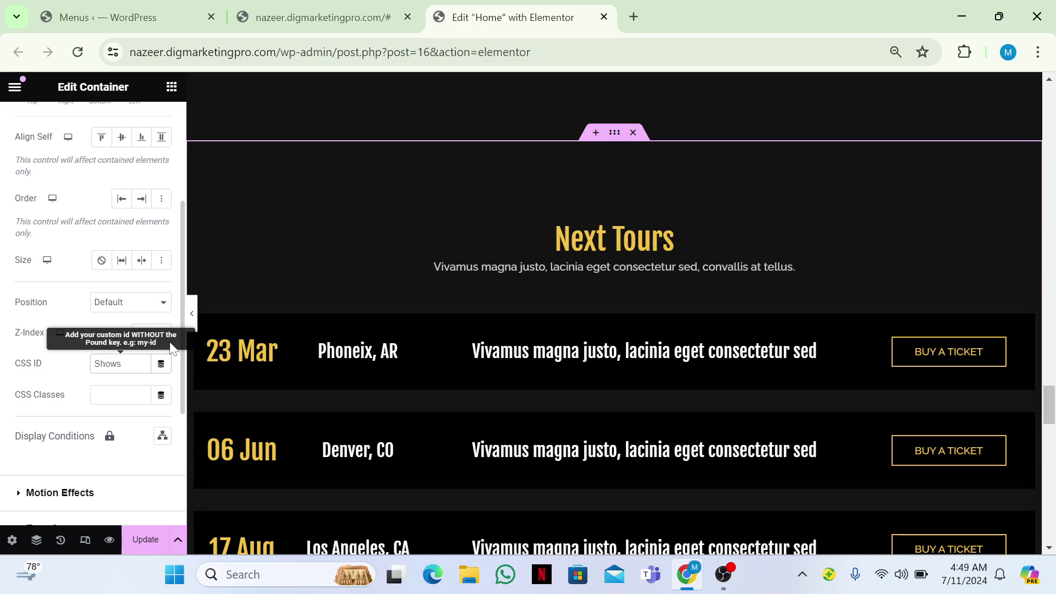
scroll(584, 351, "down", 10)
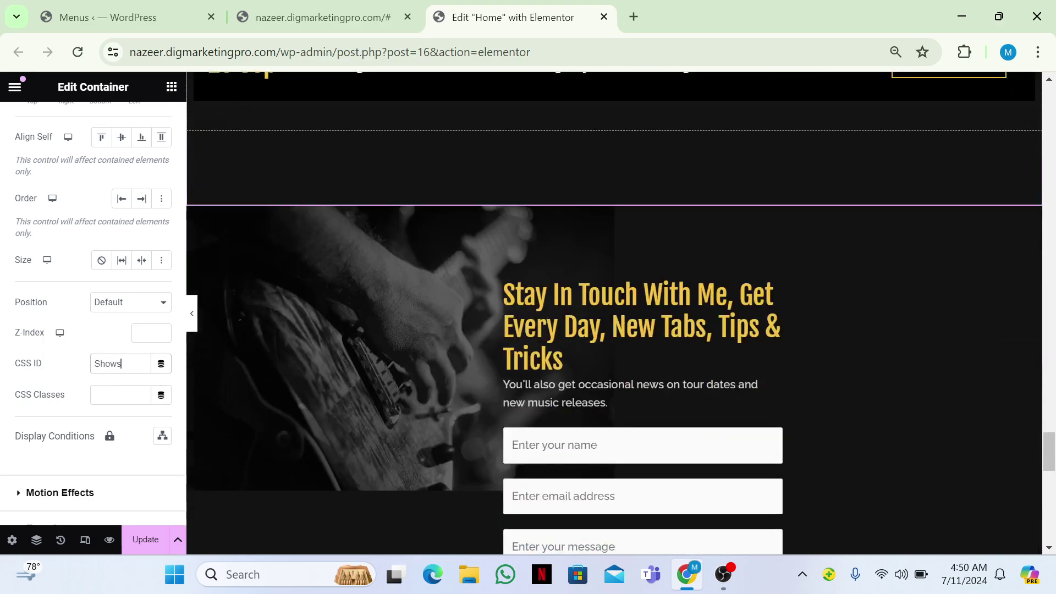
scroll(630, 117, "down", 3)
scroll(629, 117, "up", 2)
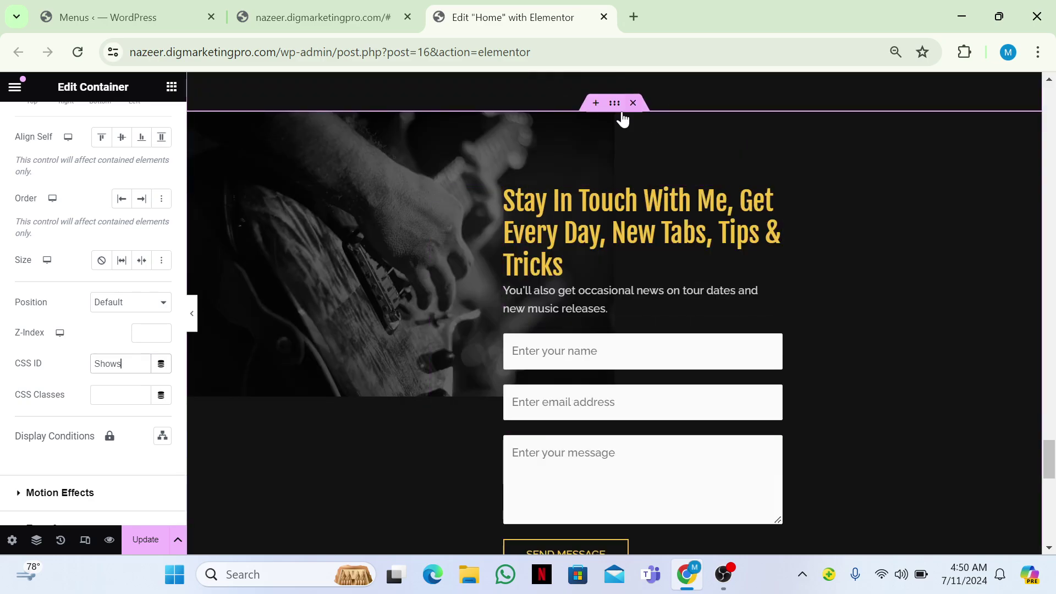
Give the Stay In Touch container CSS ID 'Contact', update the page, and reload the live site
left_click(614, 105)
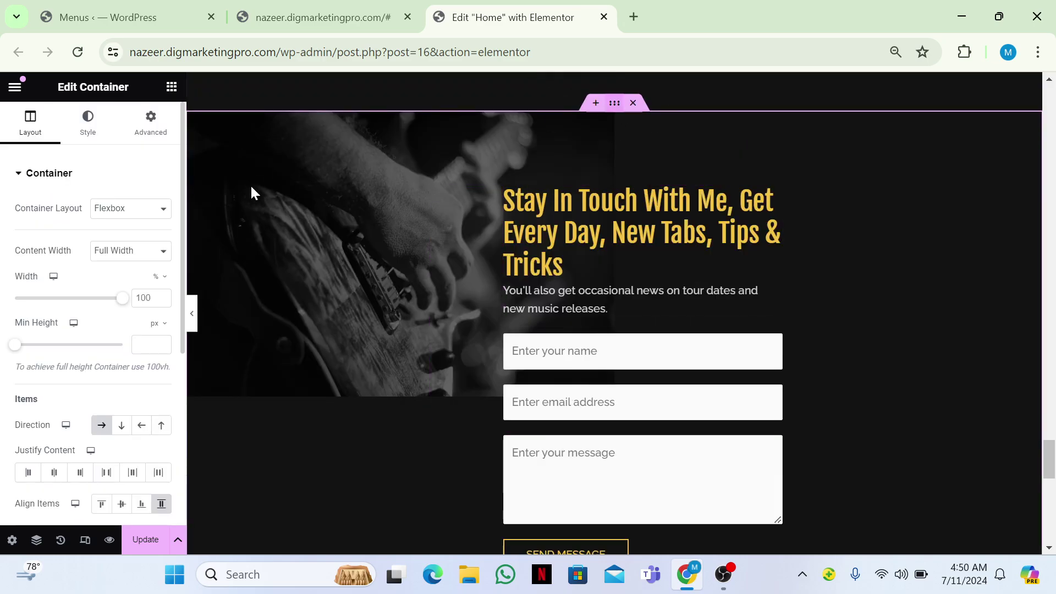
left_click(157, 138)
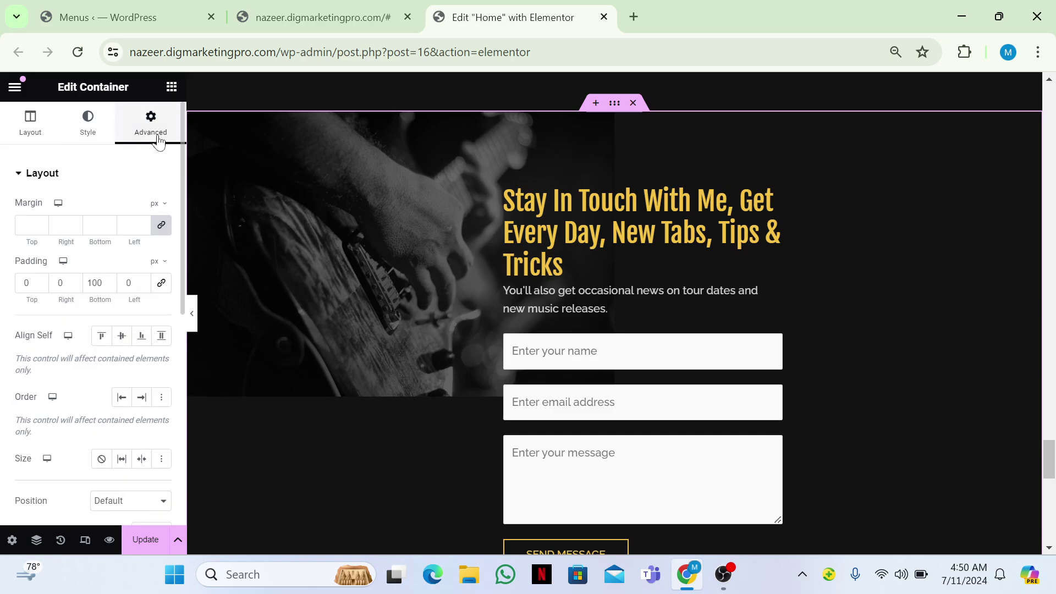
scroll(183, 207, "down", 4)
left_click(120, 347)
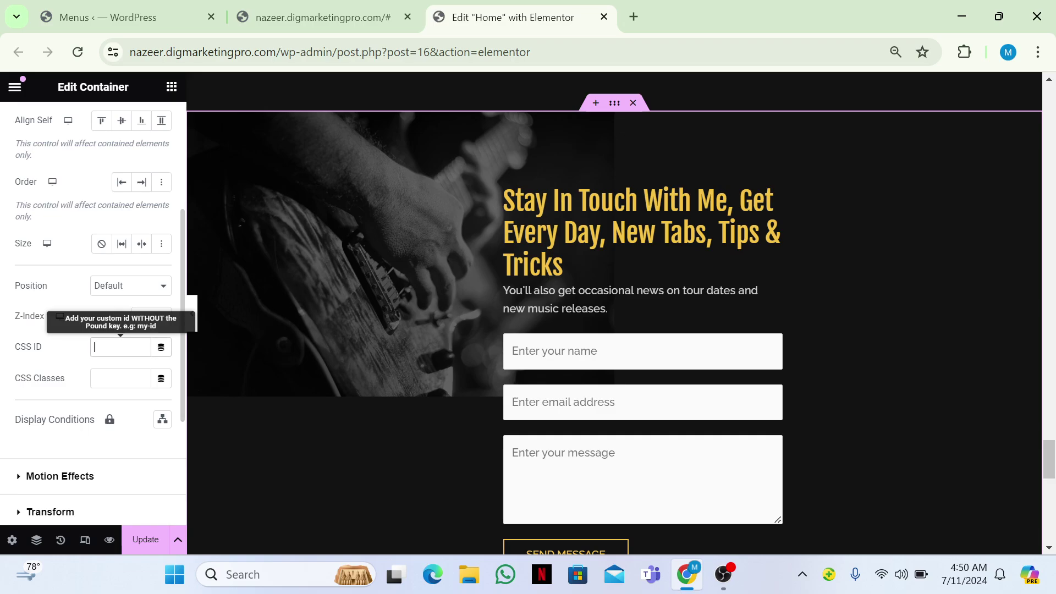
type("Contact")
left_click(146, 541)
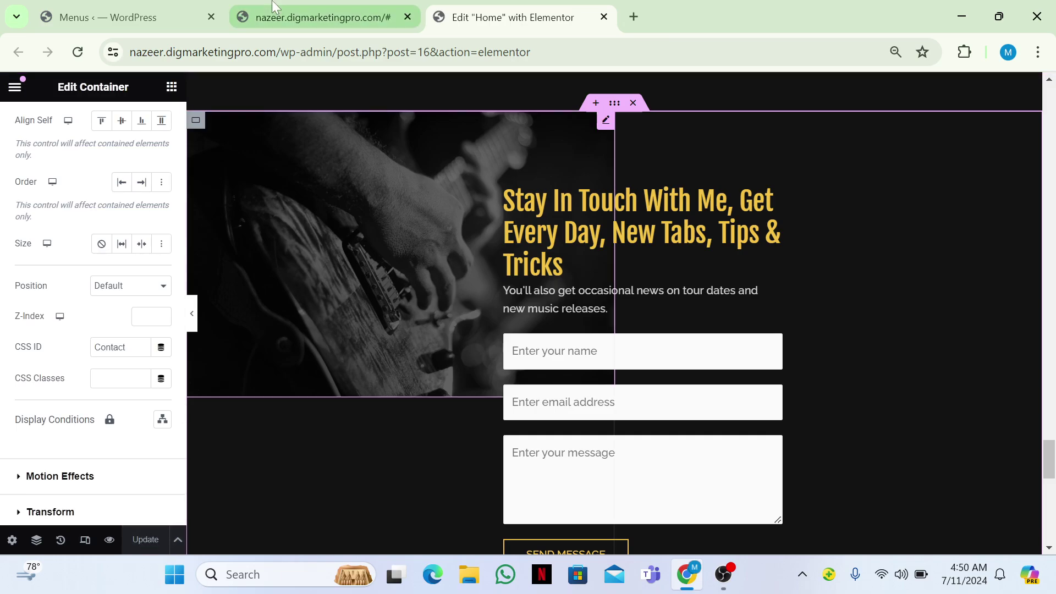
left_click(313, 17)
left_click(77, 54)
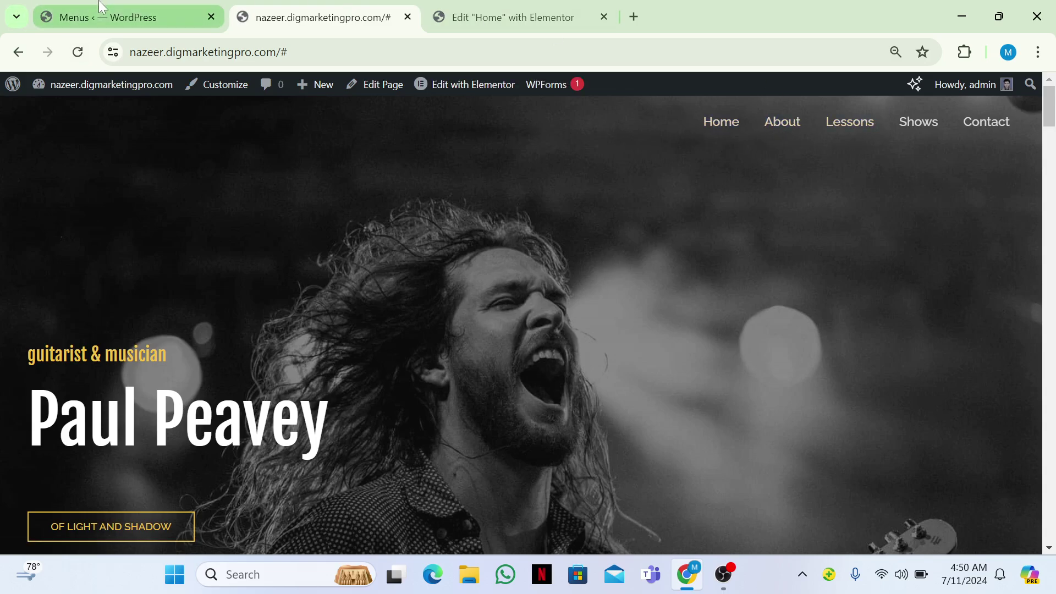
Check the Home menu item's link, then set the About menu item's URL to #About
left_click(209, 9)
scroll(612, 331, "down", 3)
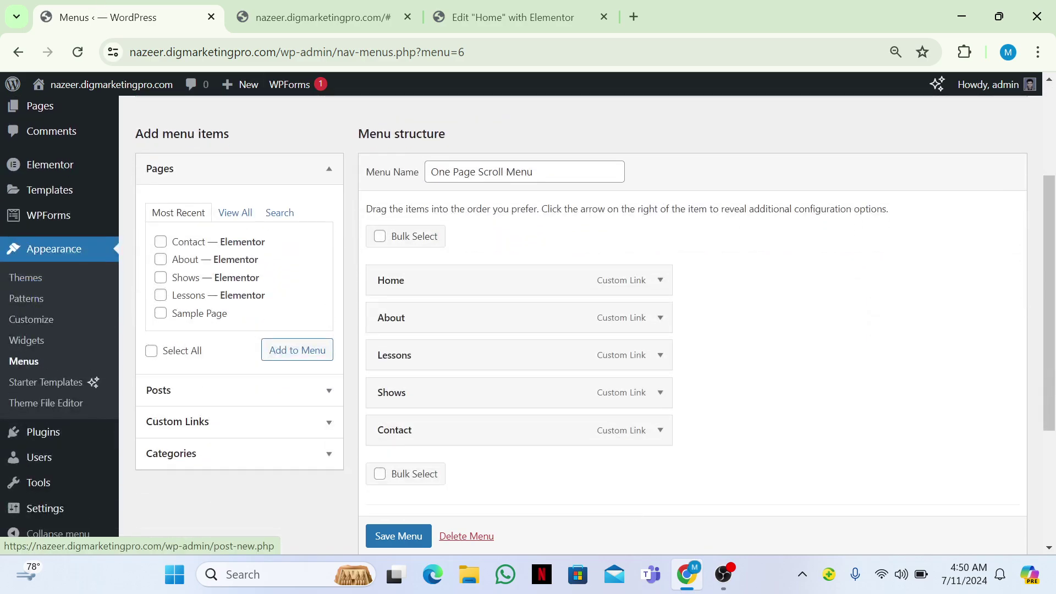
left_click(661, 281)
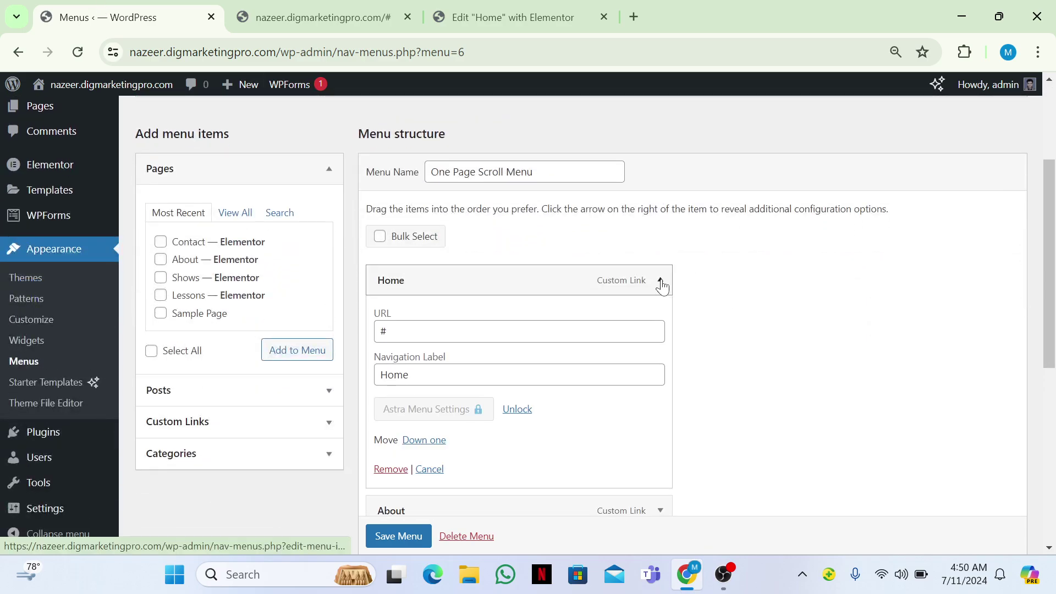
left_click(386, 331)
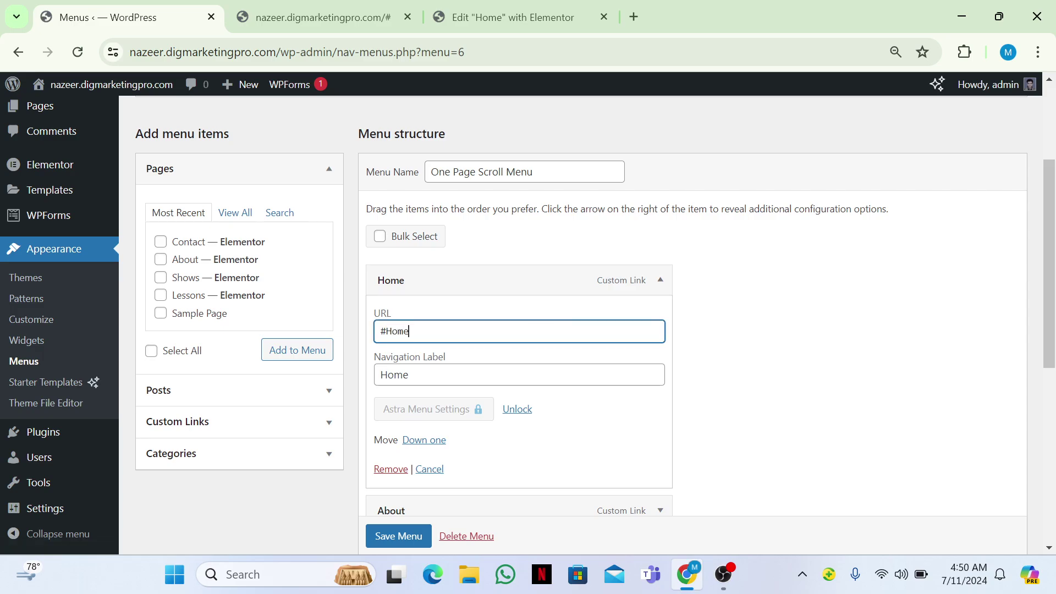
scroll(595, 305, "down", 3)
left_click(661, 334)
scroll(605, 330, "down", 2)
left_click(385, 295)
type("About")
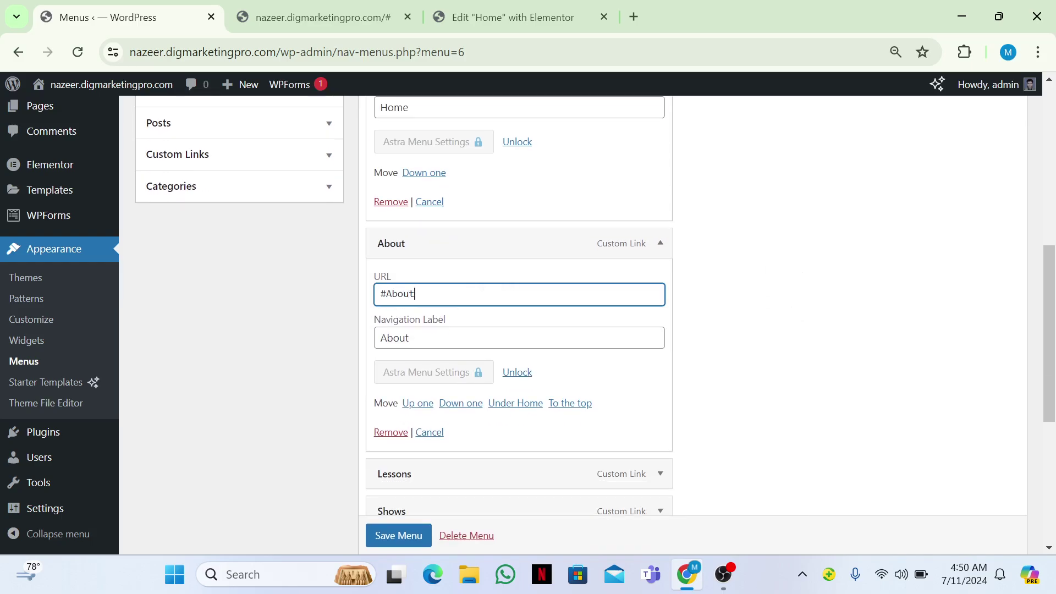
Point the Lessons and Shows menu items to #Lessons and #Shows
scroll(605, 330, "down", 3)
left_click(660, 340)
left_click(385, 398)
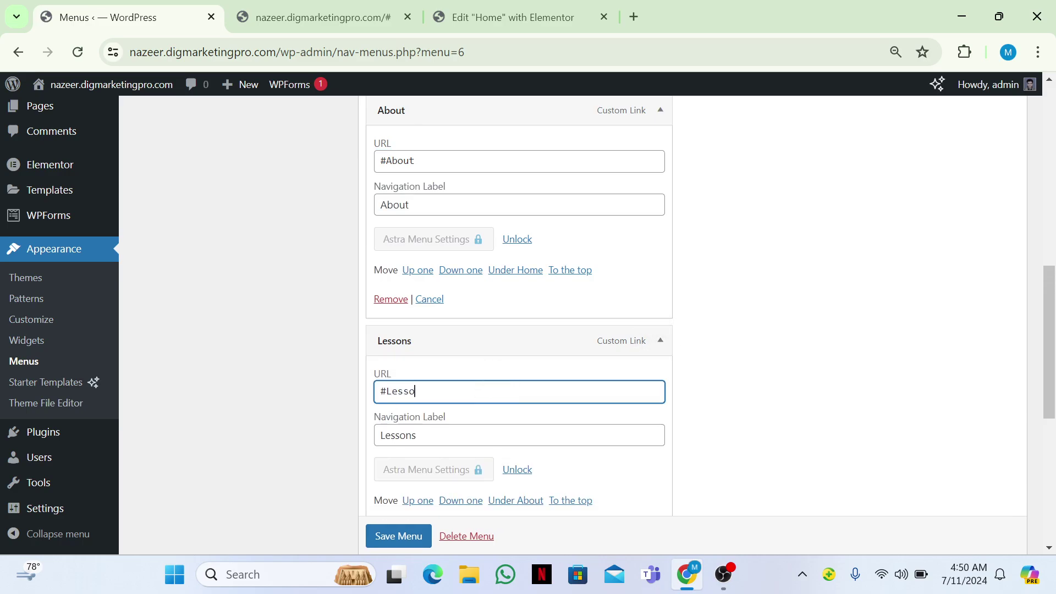
type("Lessons")
scroll(660, 357, "down", 4)
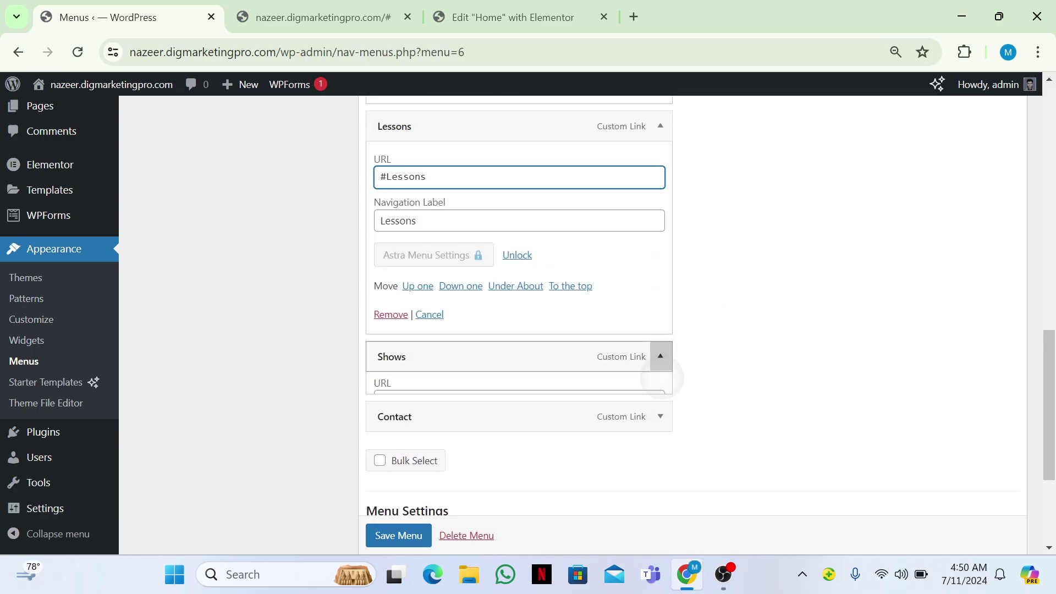
left_click(661, 357)
left_click(385, 409)
type("S")
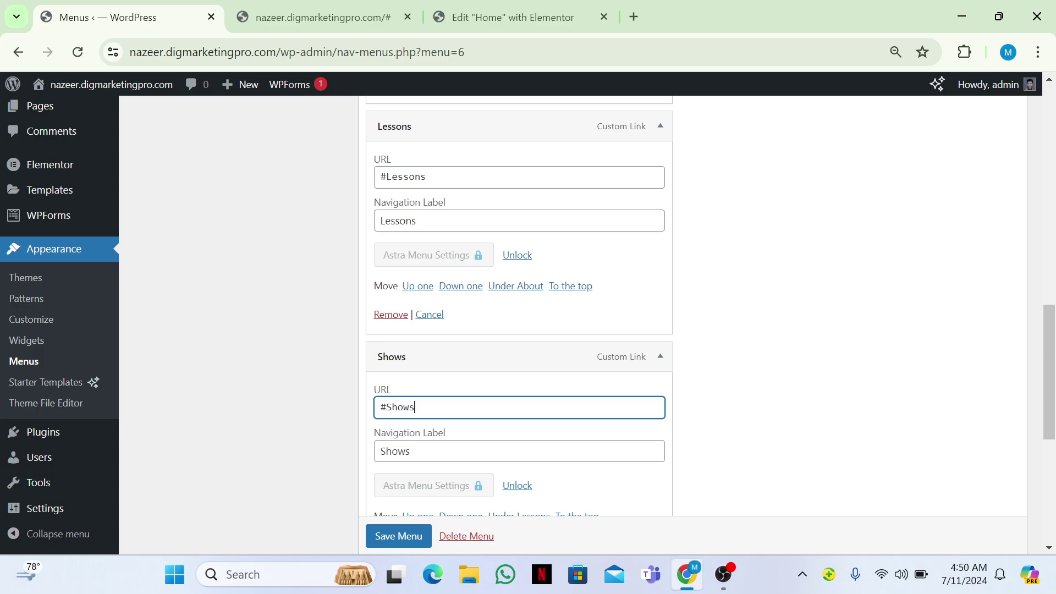
type("hows")
Set the Contact menu item's URL to #Contact and save the menu
scroll(662, 357, "down", 4)
left_click(663, 405)
scroll(663, 405, "down", 1)
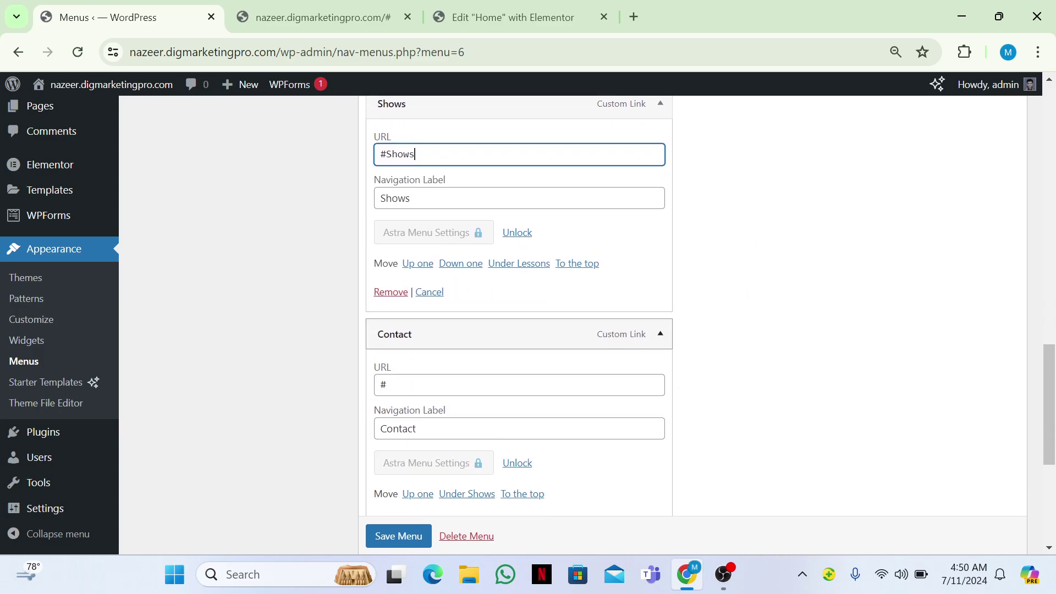
left_click(385, 385)
type("Con")
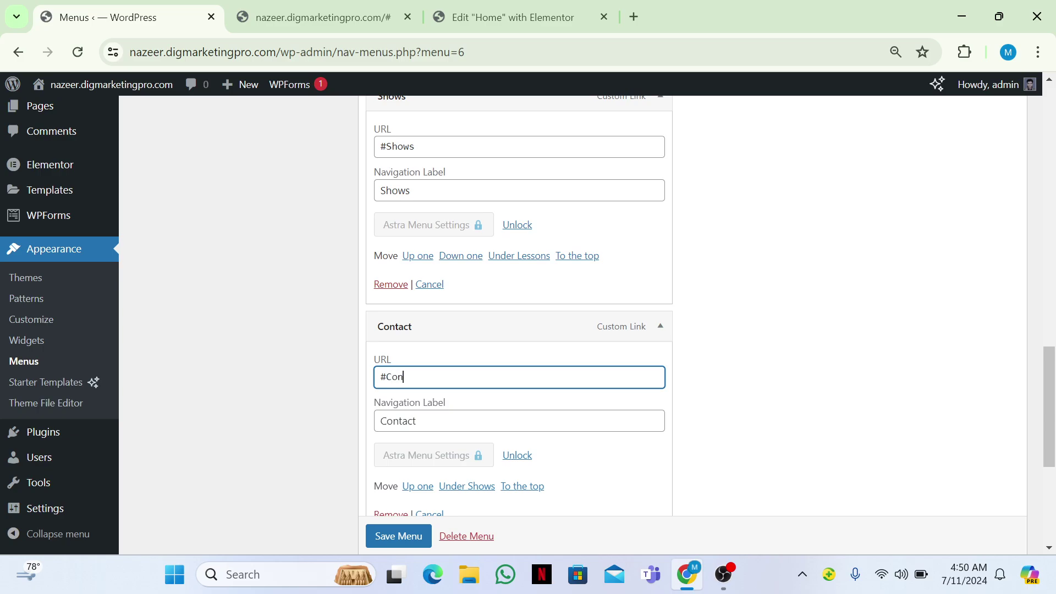
key("Return")
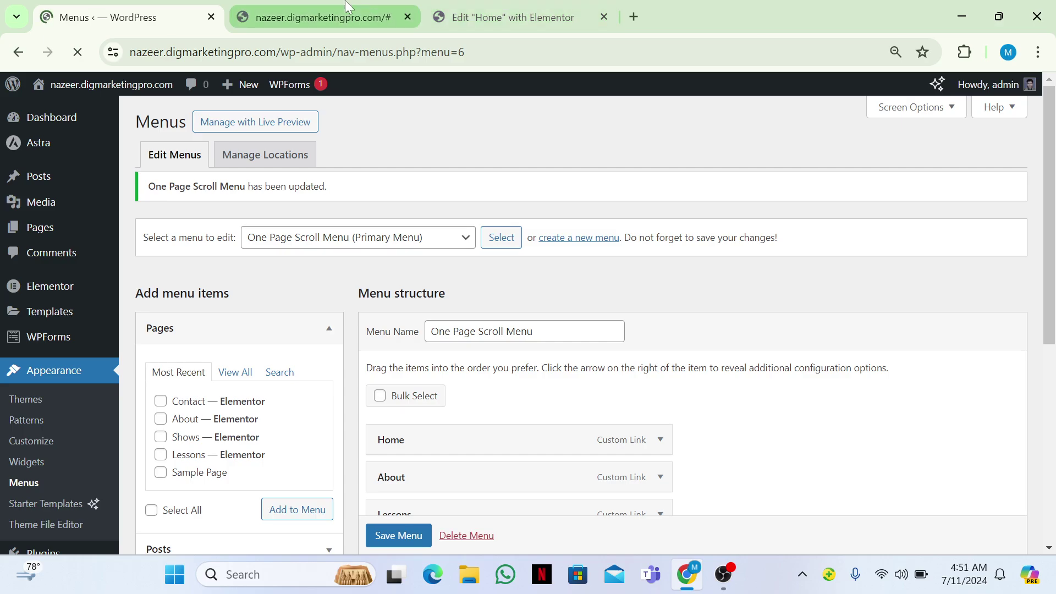
Reload the live site and try the menu's Home and About links
left_click(347, 7)
left_click(77, 52)
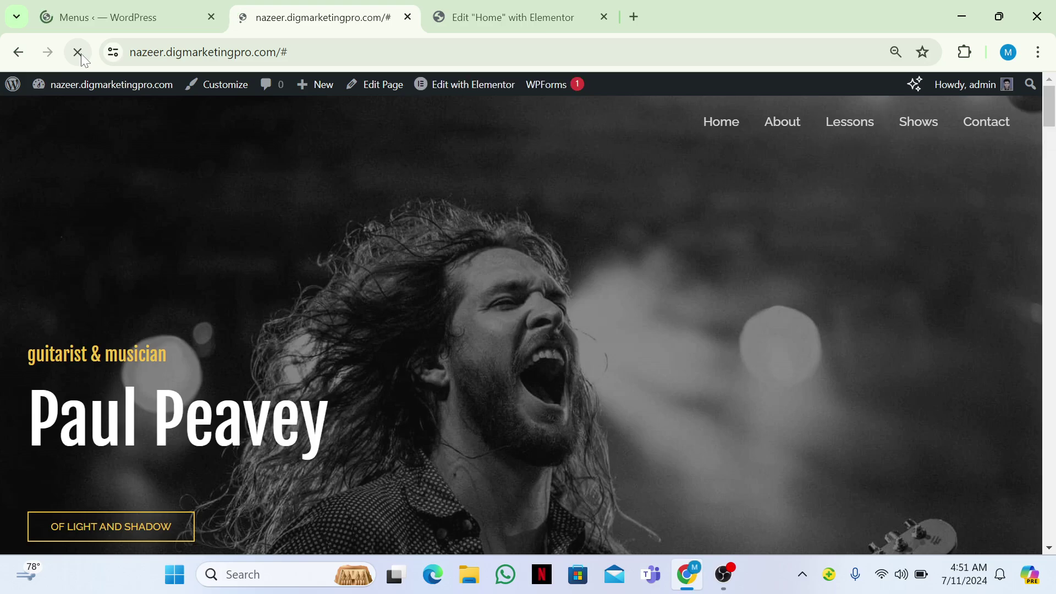
left_click(735, 129)
left_click(781, 130)
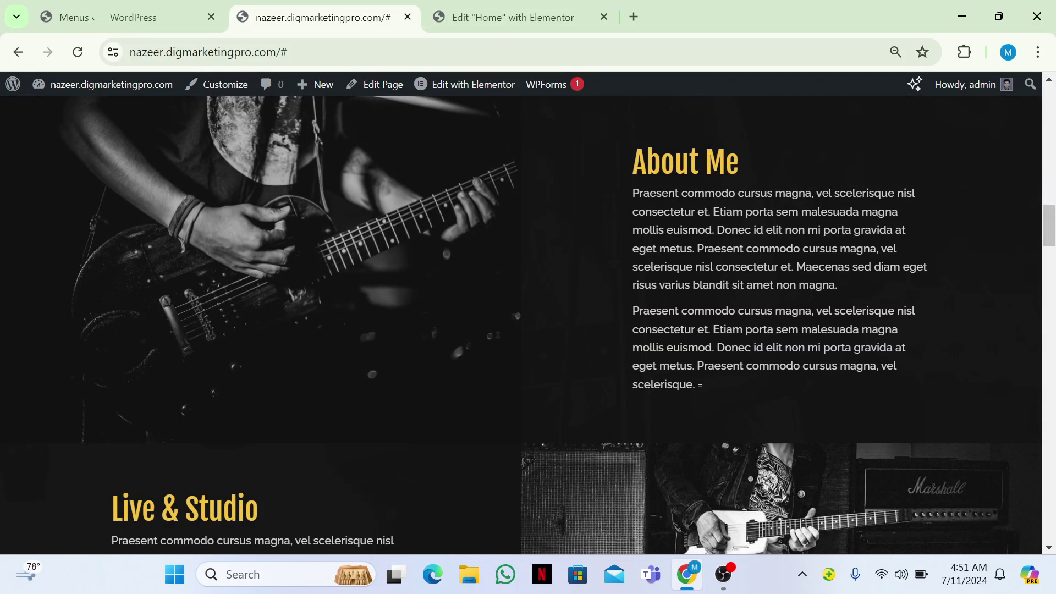
Scroll around the page to confirm the About link landed on the About Me section
scroll(527, 324, "up", 10)
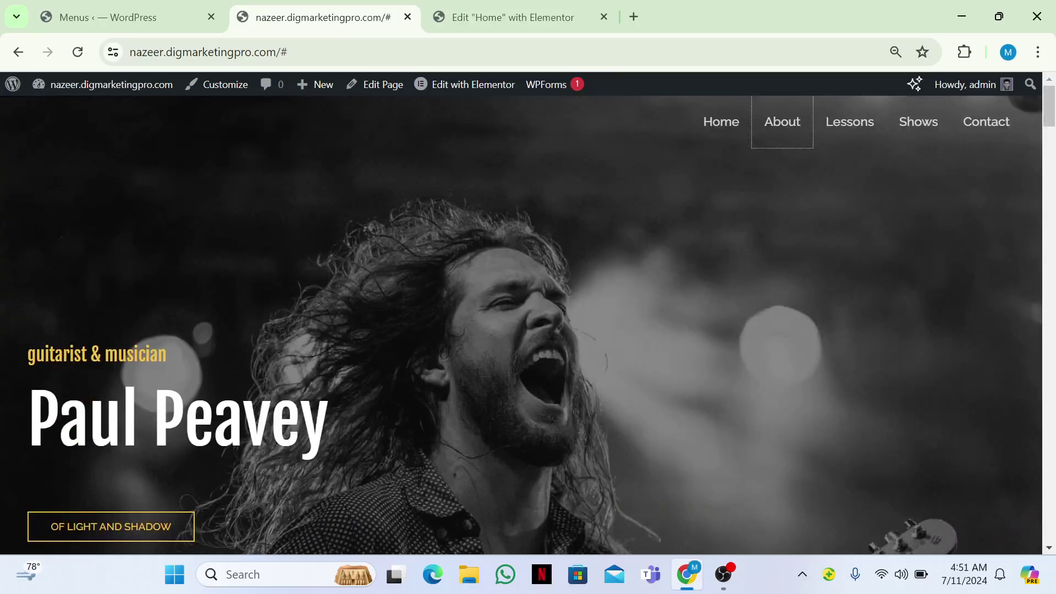
scroll(528, 324, "down", 15)
scroll(528, 324, "down", 3)
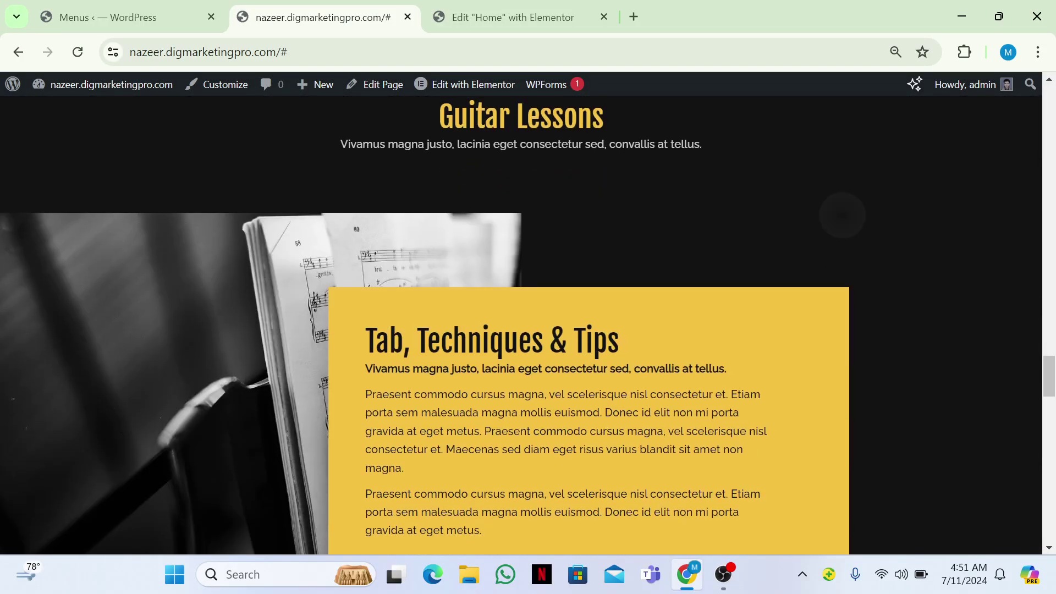
scroll(528, 324, "up", 20)
scroll(527, 325, "up", 15)
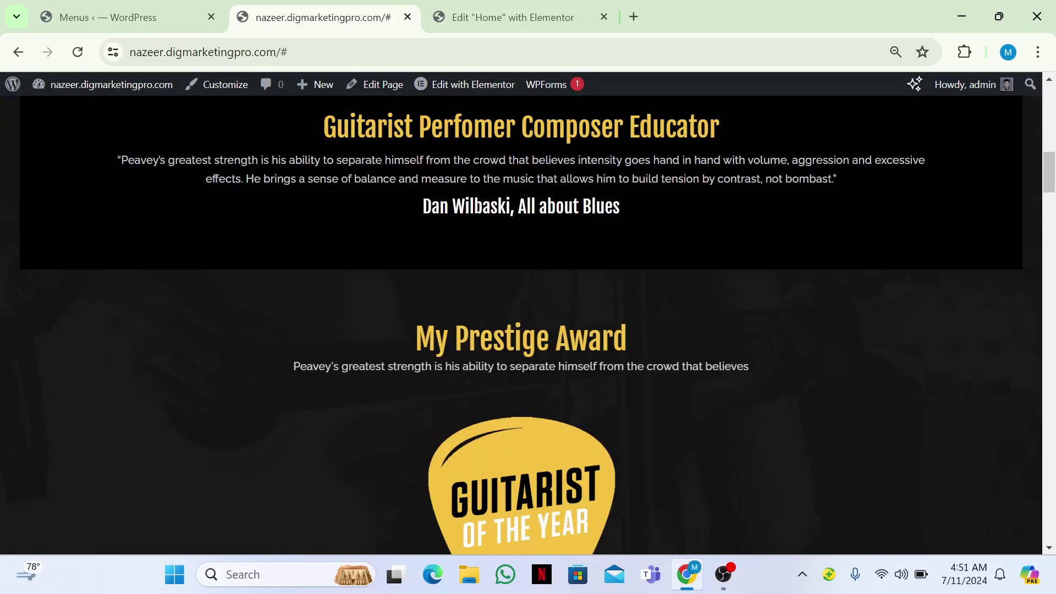
scroll(528, 324, "down", 18)
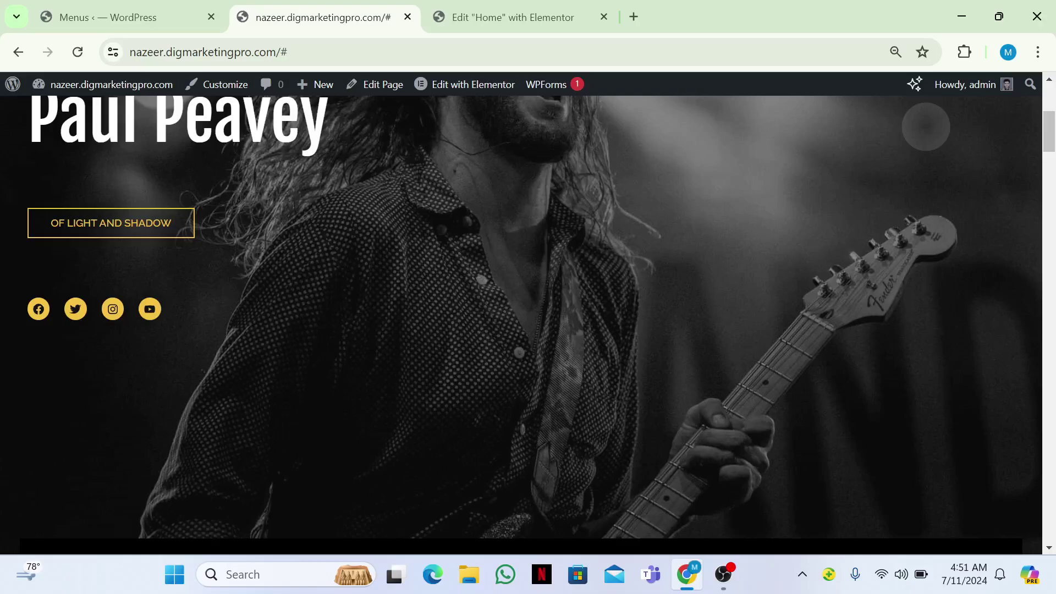
scroll(528, 325, "up", 3)
scroll(528, 324, "up", 10)
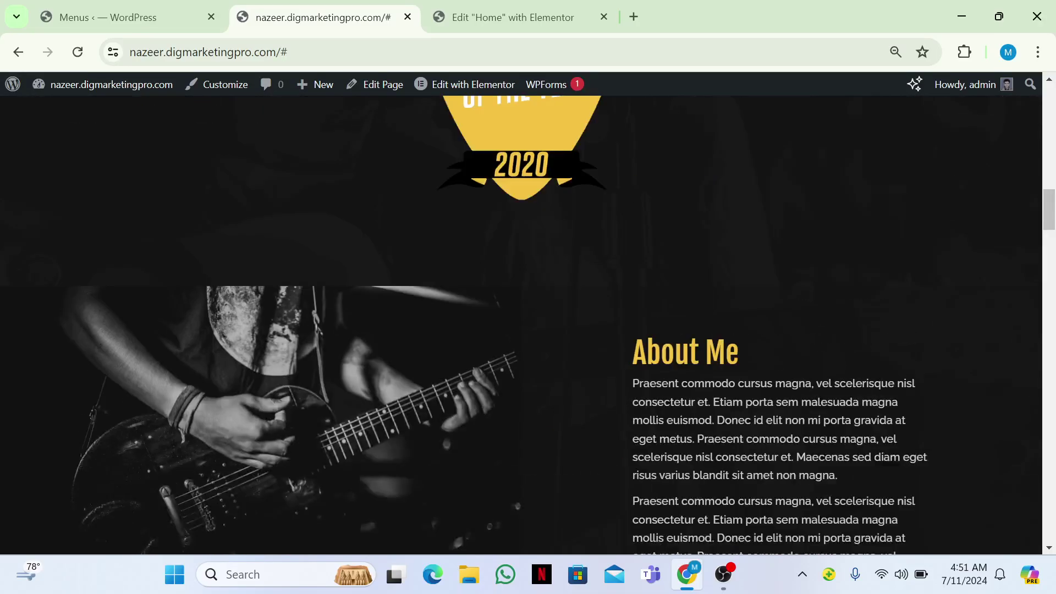
scroll(528, 324, "up", 10)
scroll(528, 324, "down", 20)
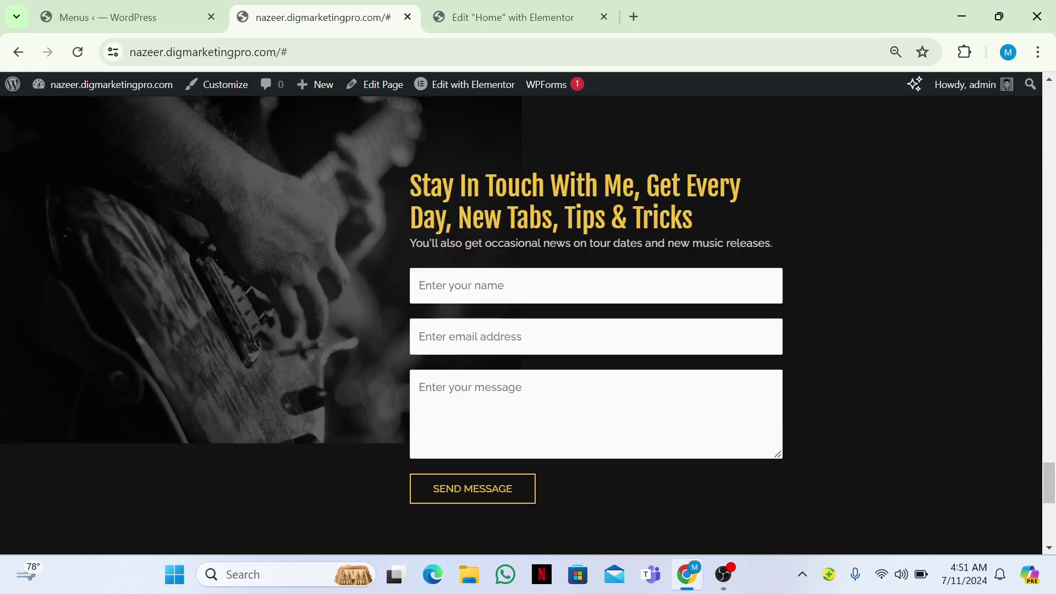
scroll(528, 325, "up", 10)
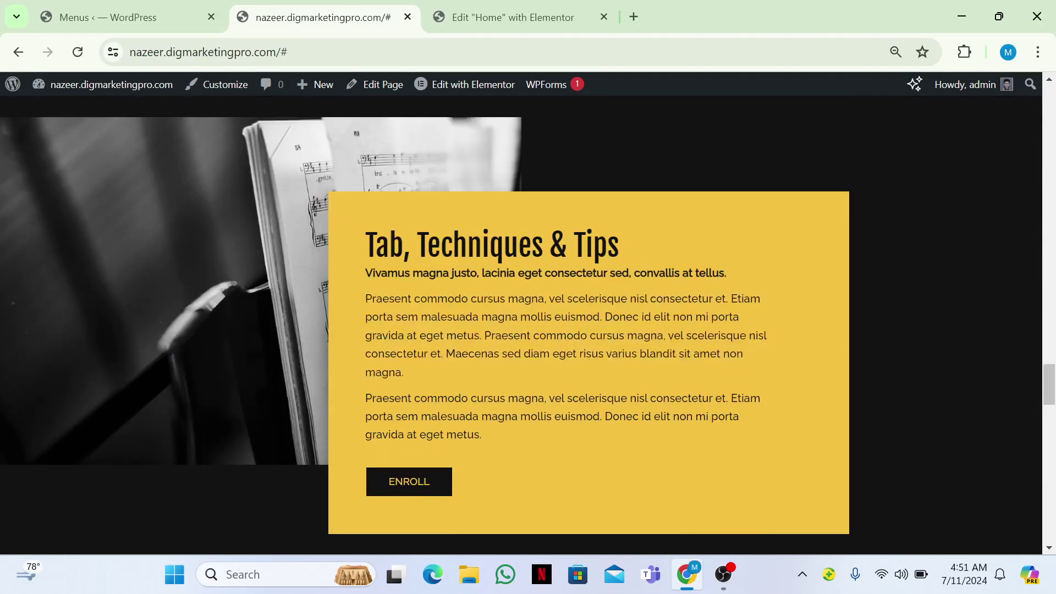
scroll(527, 324, "up", 10)
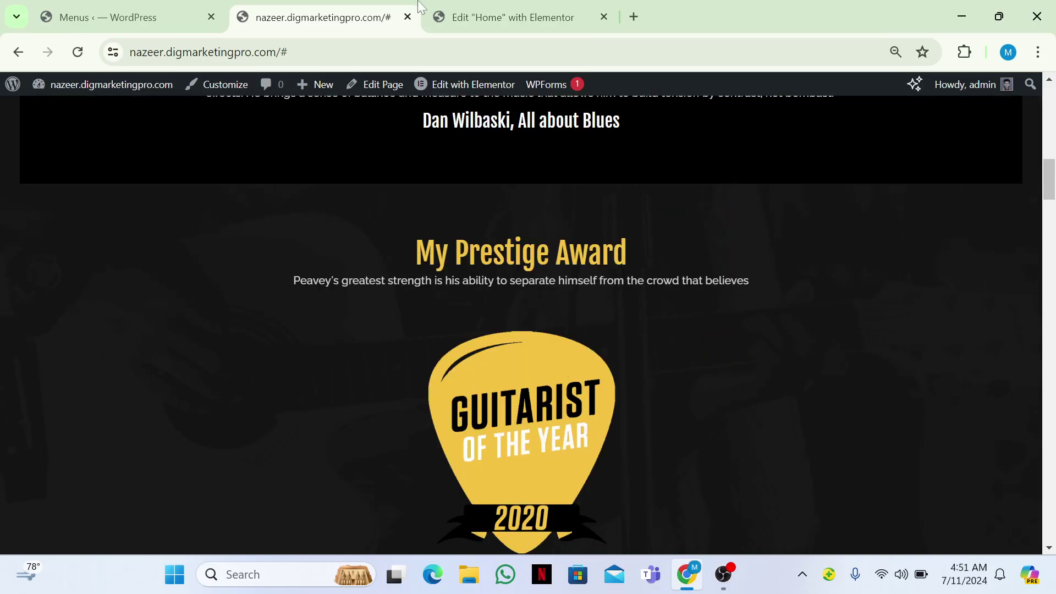
Confirm the Home menu item links to #Home, then return to the Elementor Home page editor
left_click(112, 12)
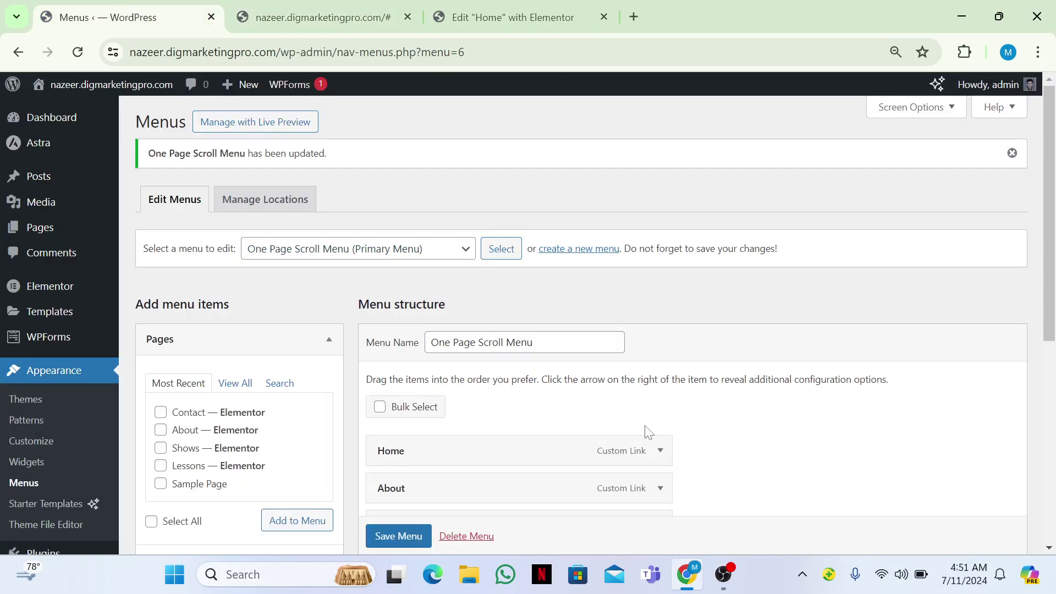
left_click(660, 450)
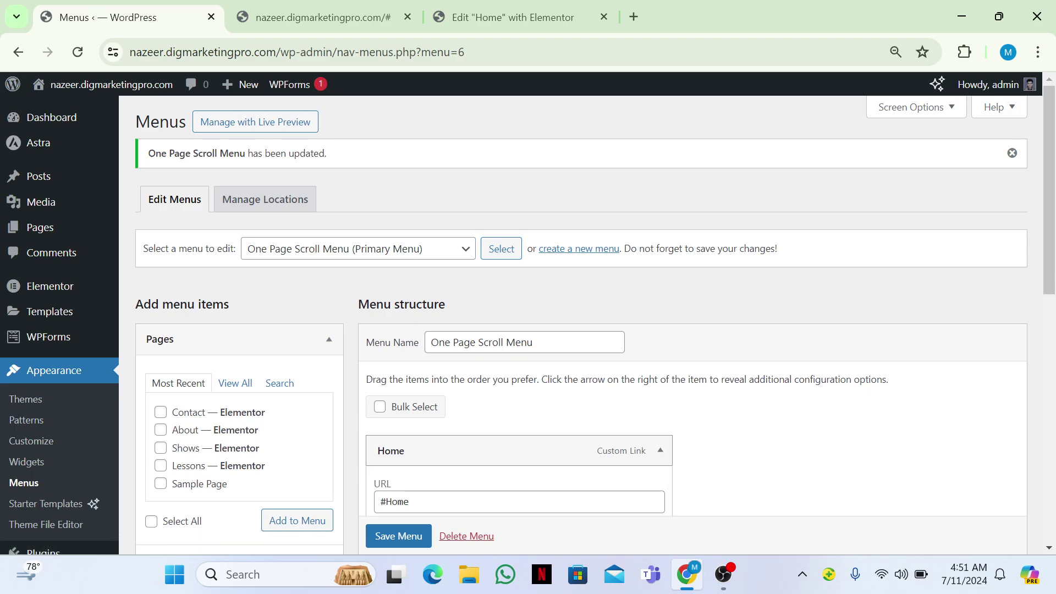
scroll(581, 324, "down", 2)
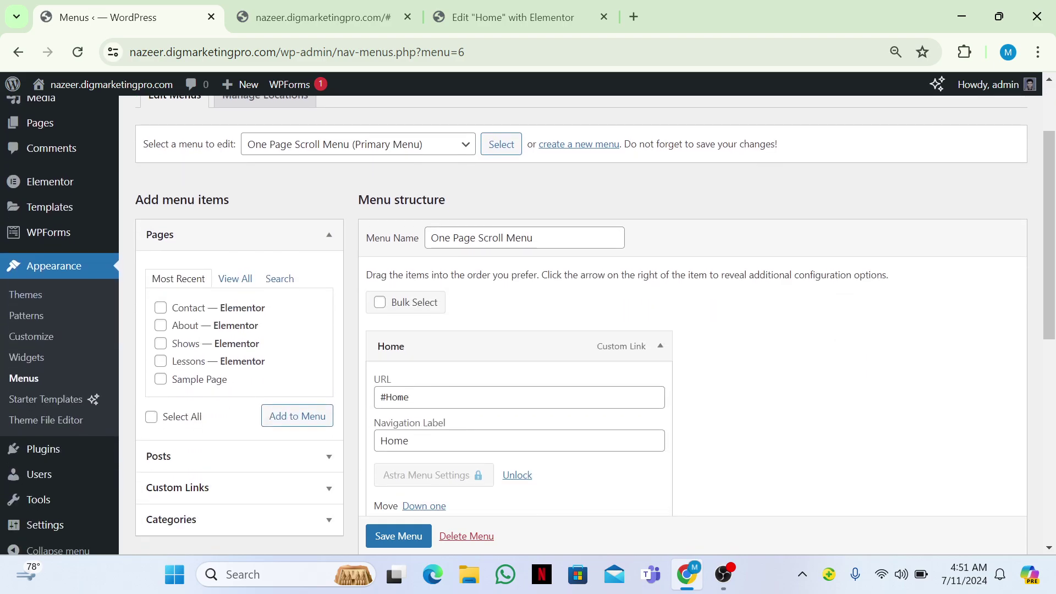
left_click_drag(410, 397, 378, 397)
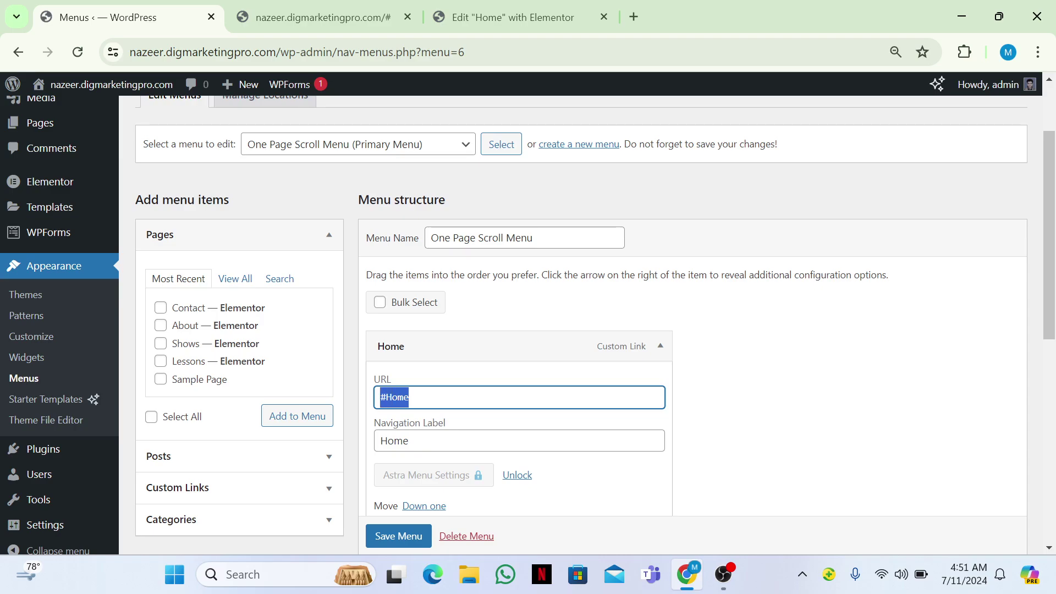
left_click(526, 1)
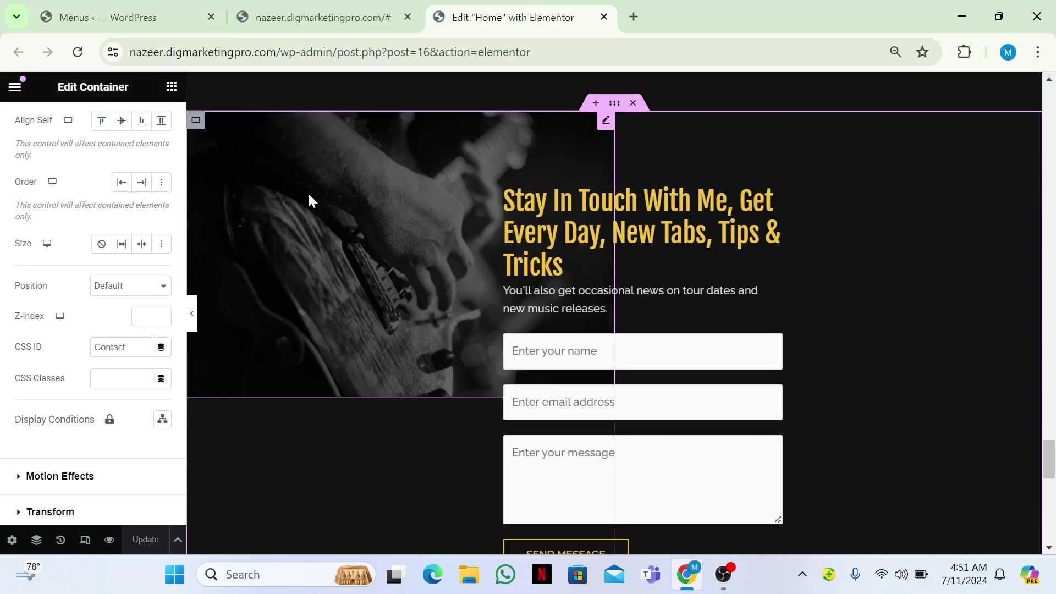
Give the top hero container the CSS ID Home in its Advanced settings
scroll(605, 266, "up", 10)
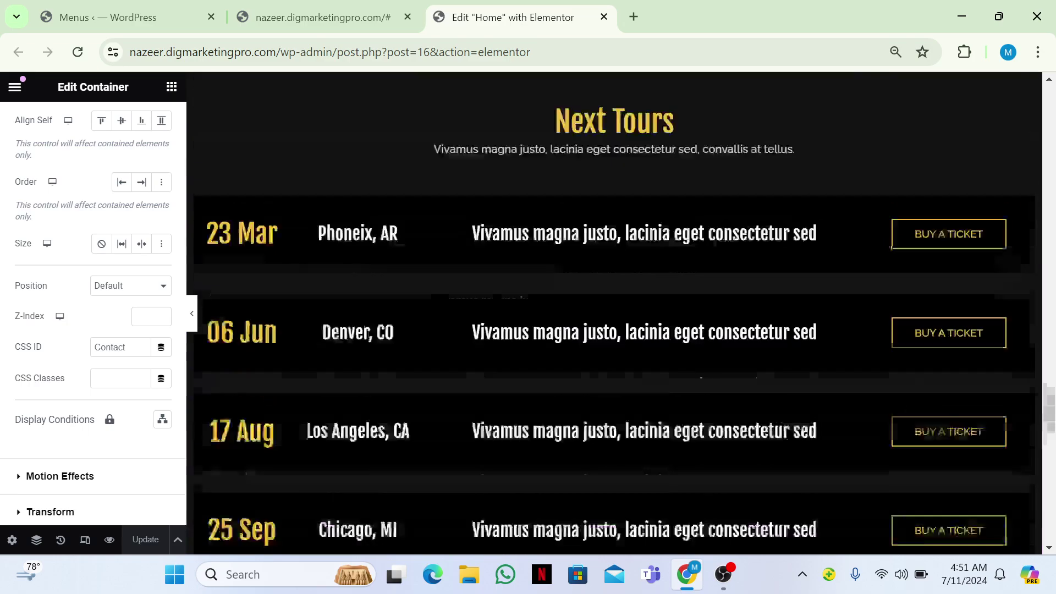
scroll(606, 266, "up", 10)
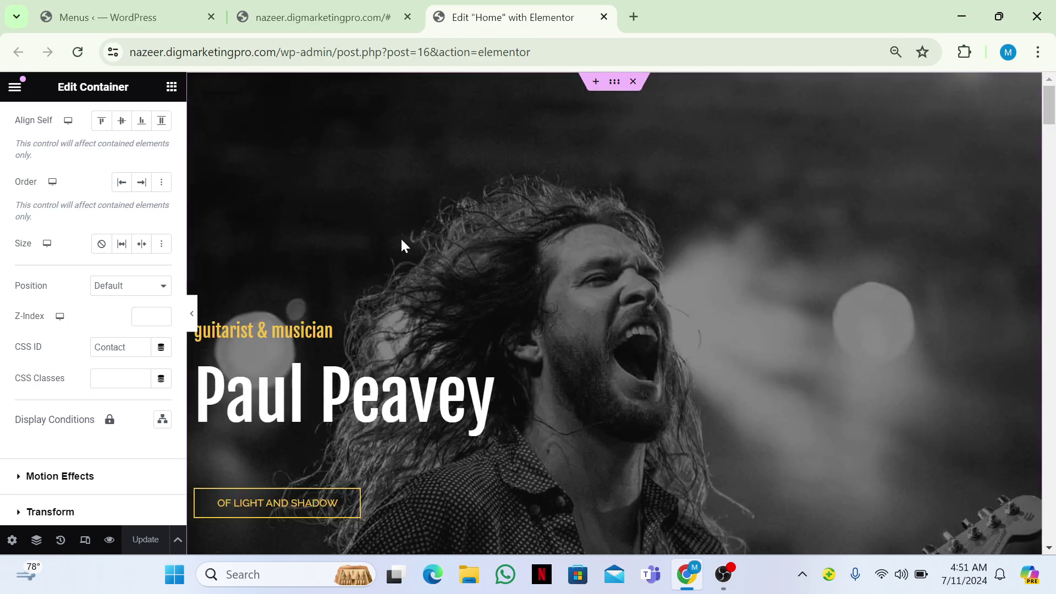
right_click(530, 204)
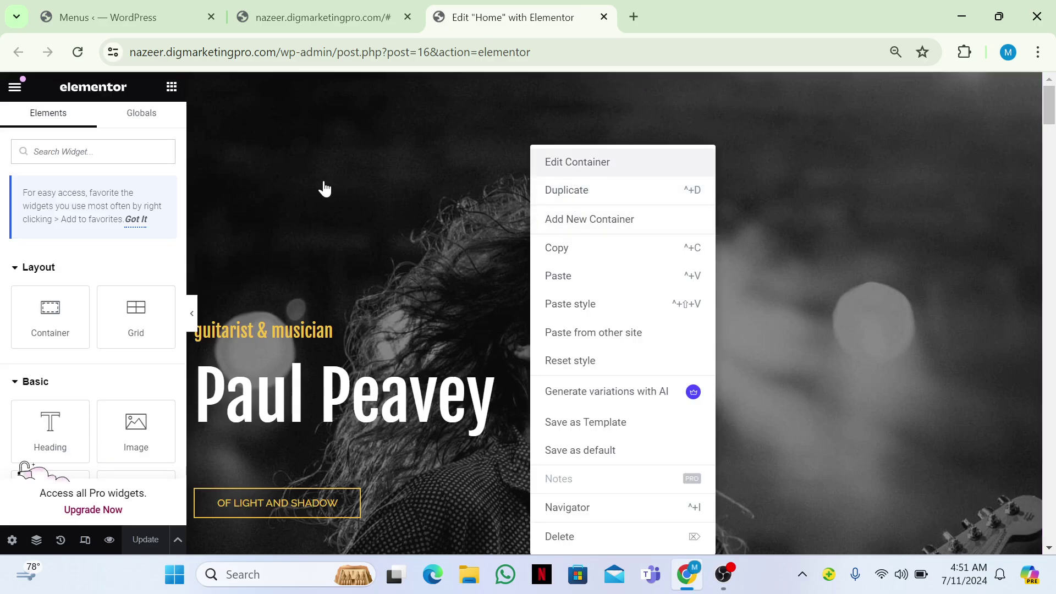
left_click(325, 188)
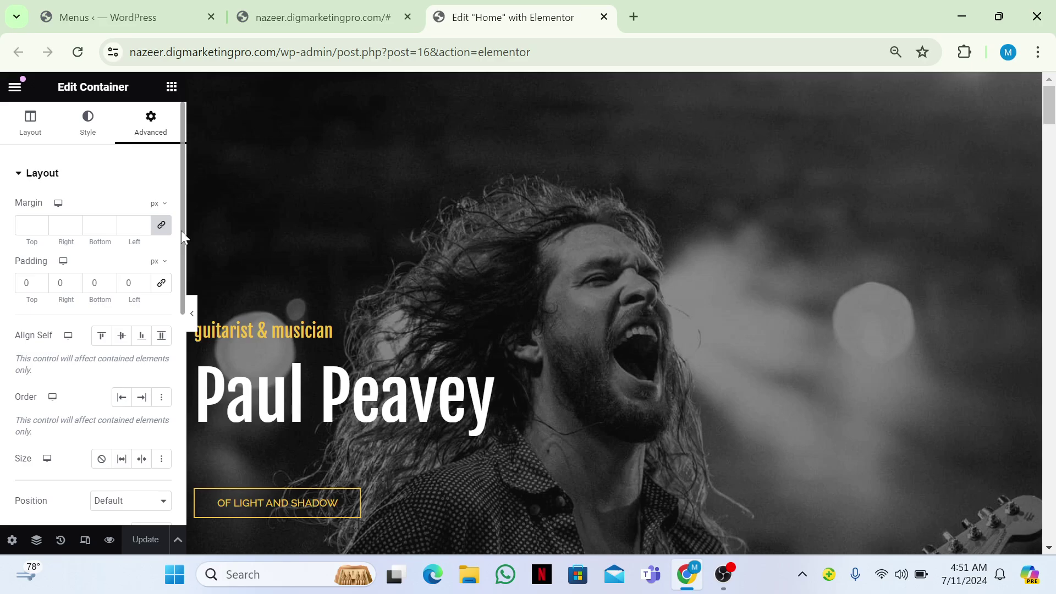
left_click_drag(180, 230, 177, 293)
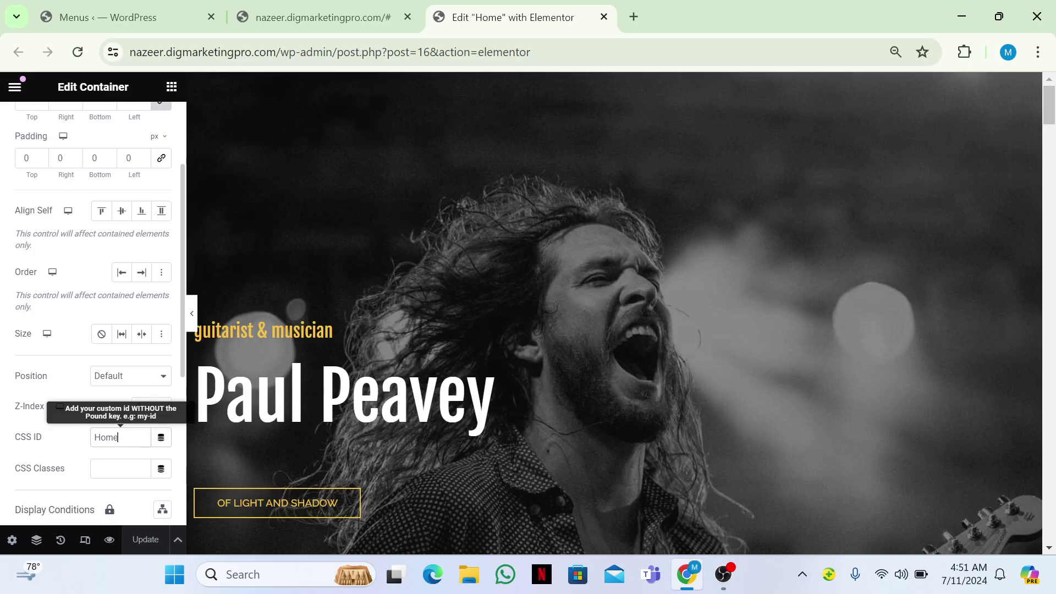
Reload the live site, test the About menu link, and return to the top of the page
left_click(309, 6)
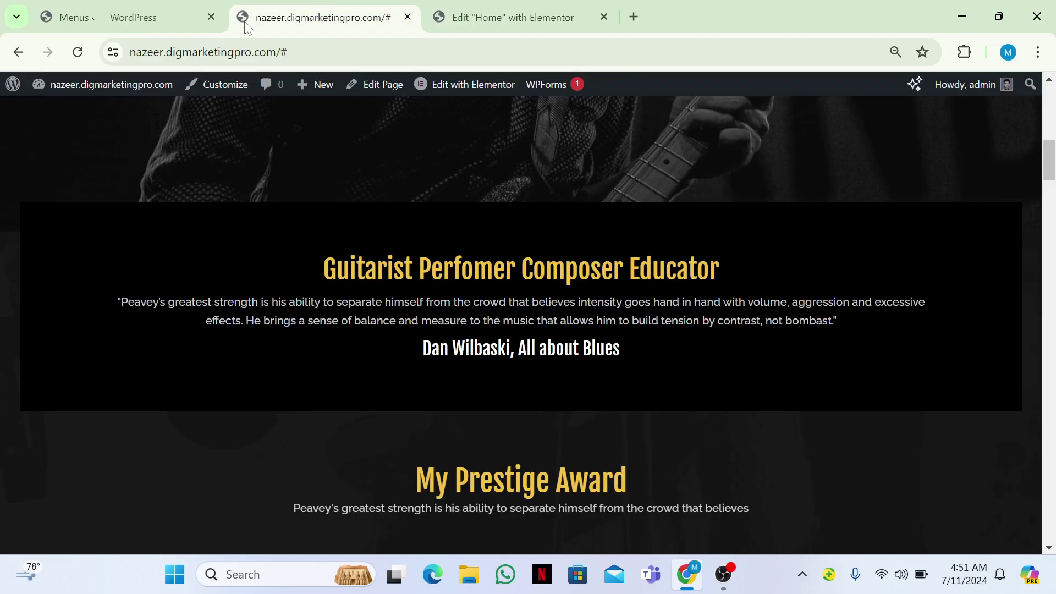
left_click(76, 53)
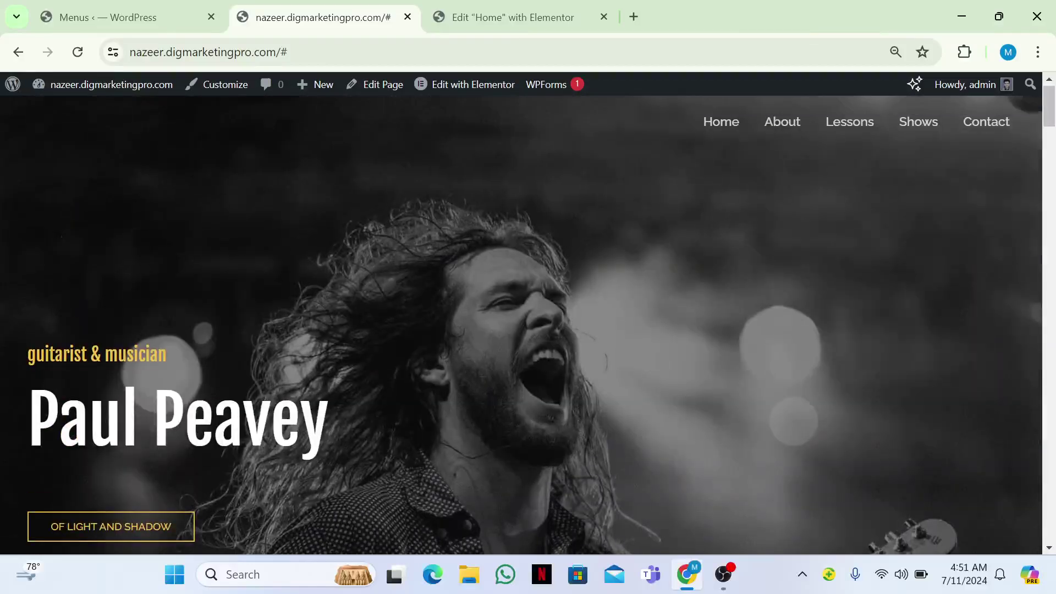
left_click(782, 122)
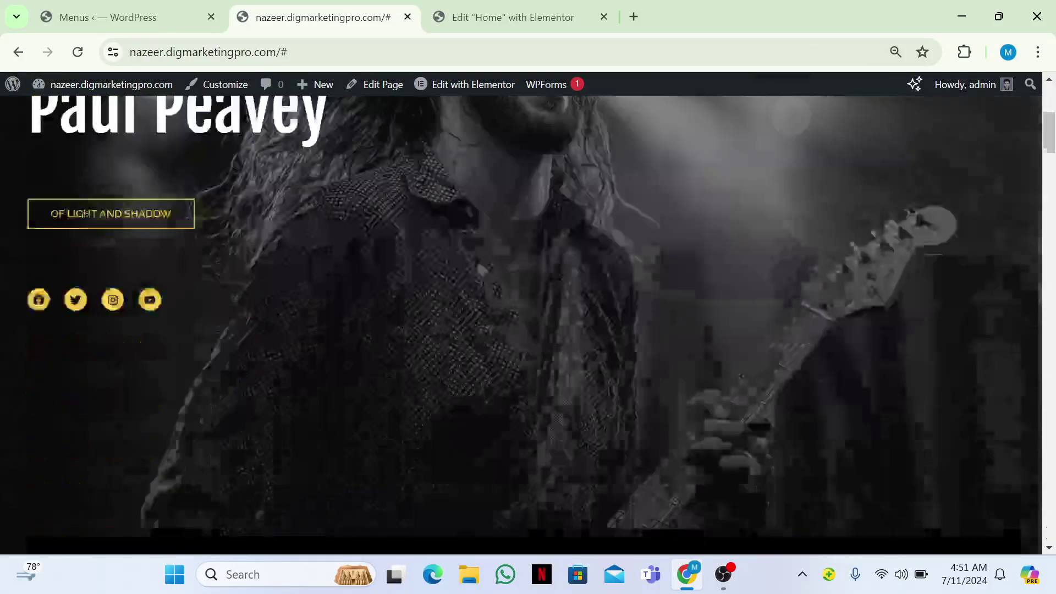
scroll(521, 324, "down", 10)
key("Home")
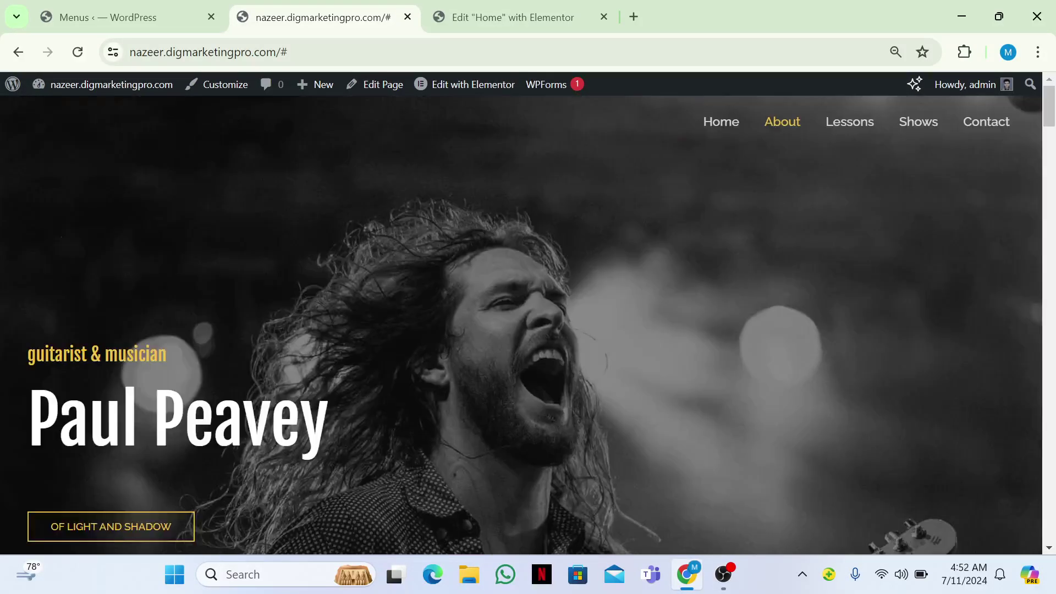